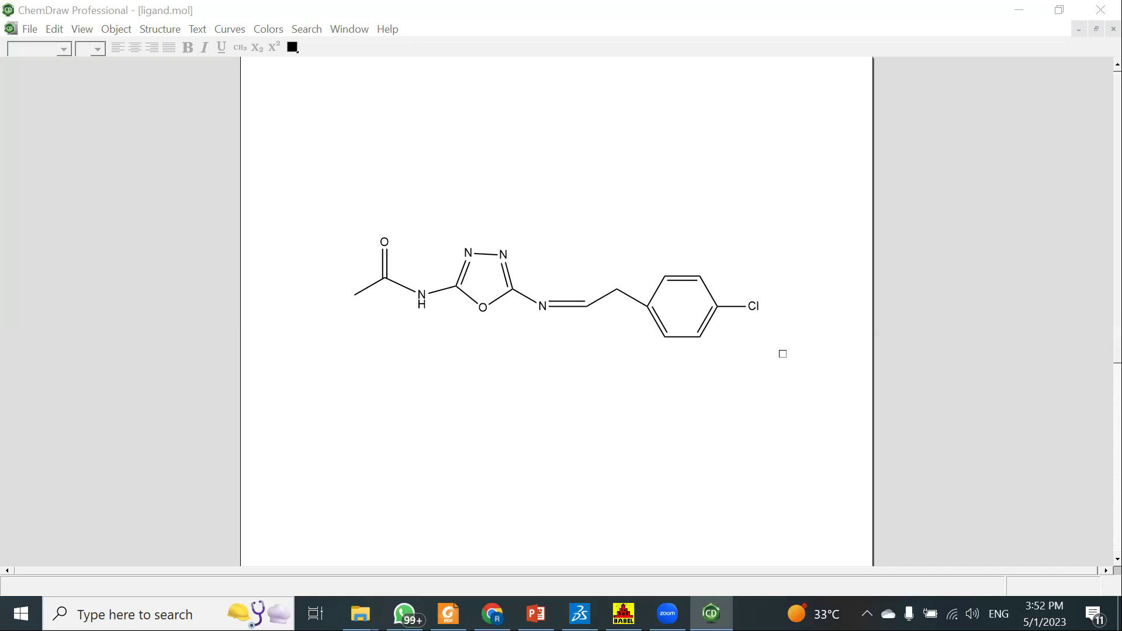
Select the entire ligand structure on the page and launch Chem3D 16.0.
left_click_drag(308, 194, 842, 415)
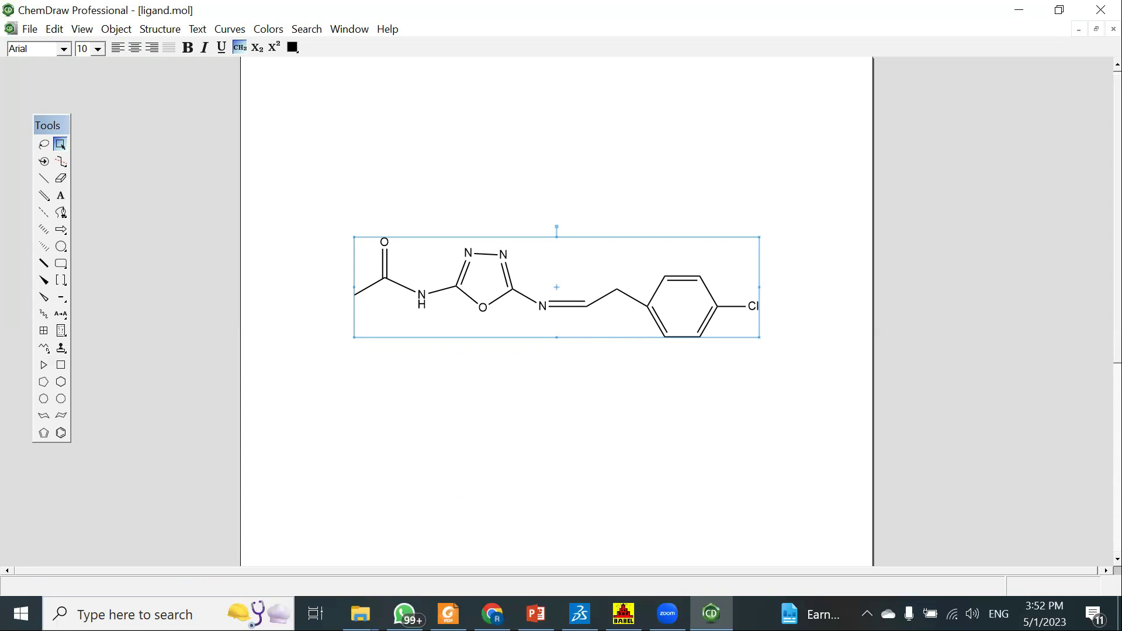
key("super")
type("che")
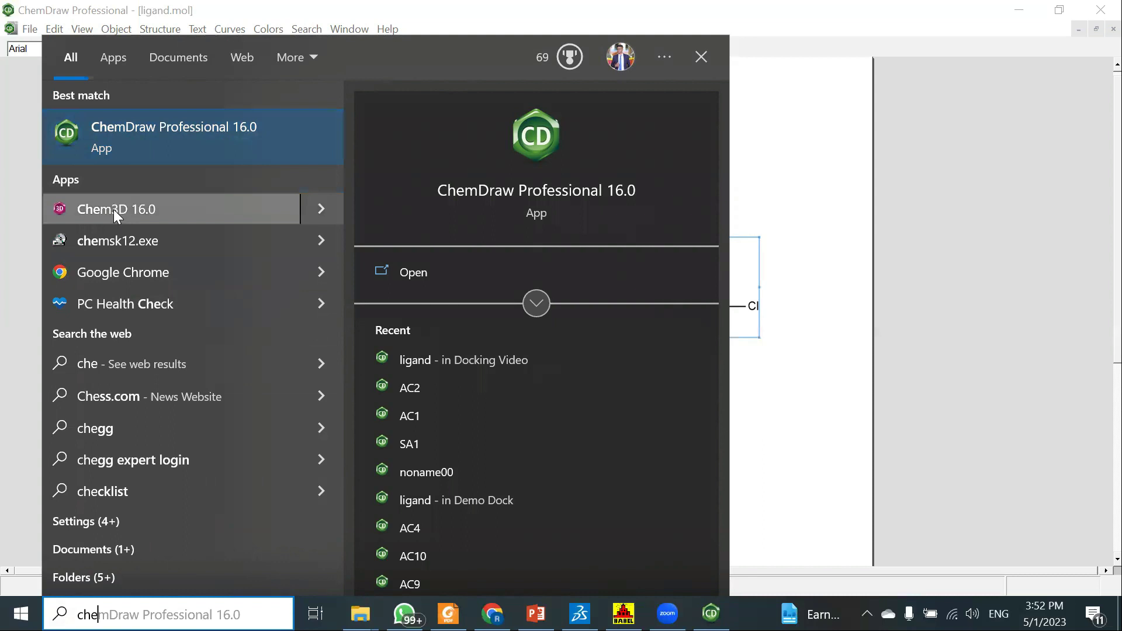
key("Escape")
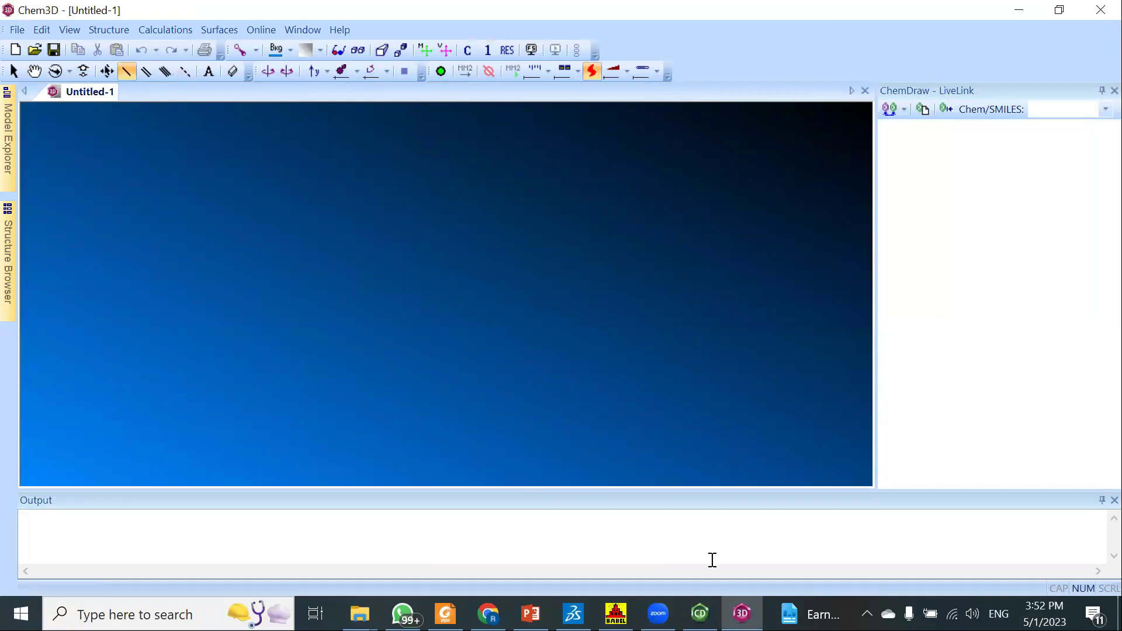
Copy the selected ligand structure from ChemDraw and paste it into the empty Untitled-1 model in Chem3D.
left_click(700, 613)
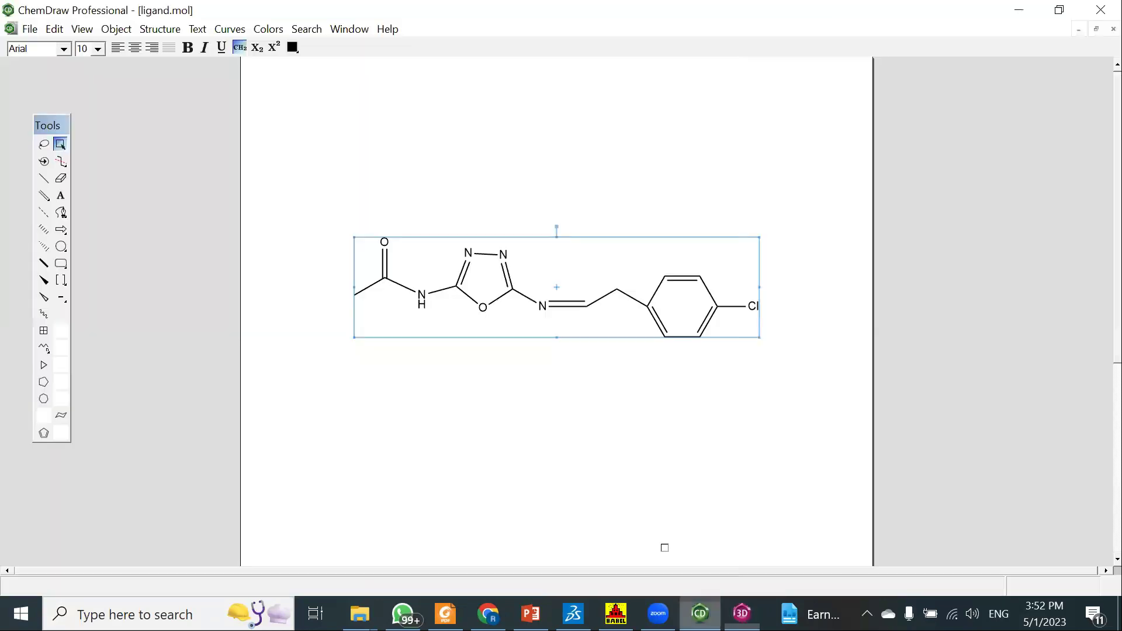
right_click(579, 268)
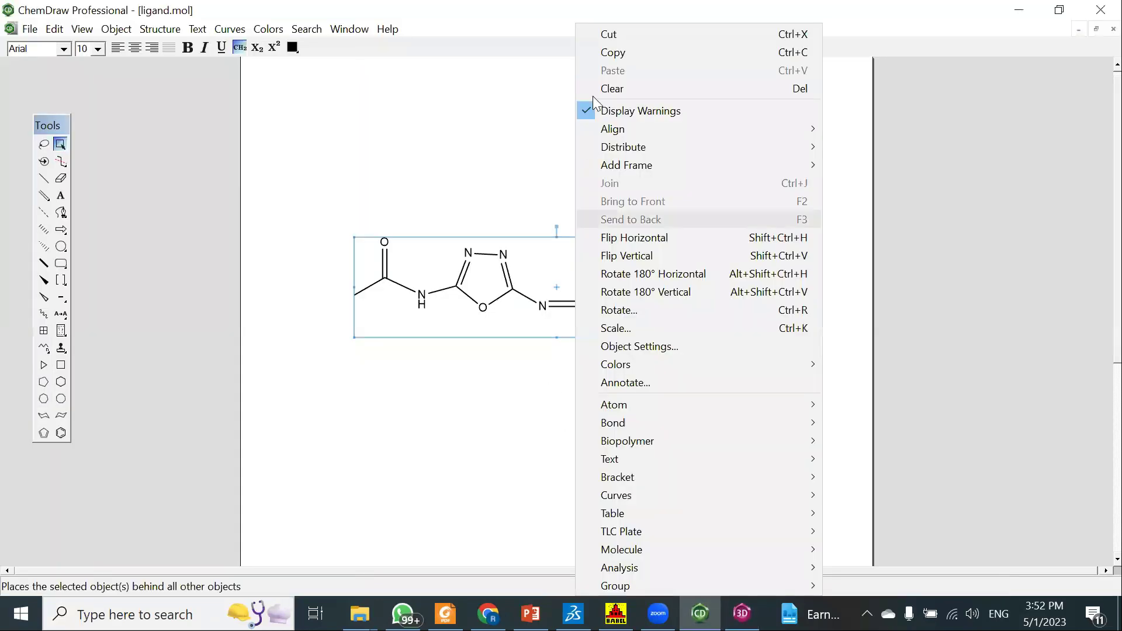
left_click(602, 54)
left_click(743, 614)
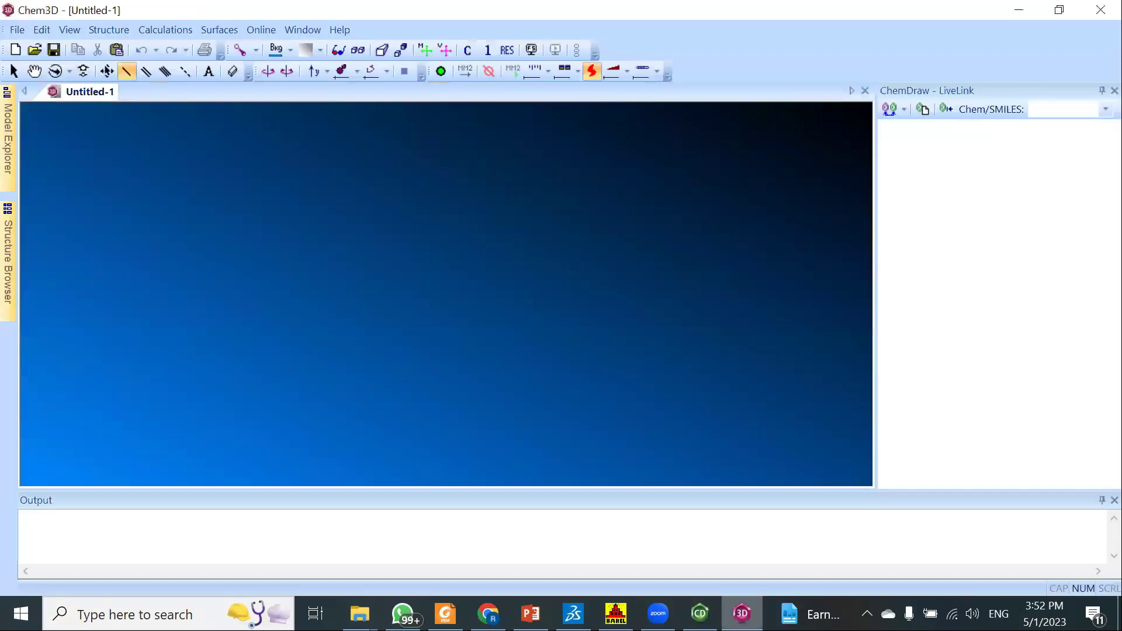
right_click(398, 224)
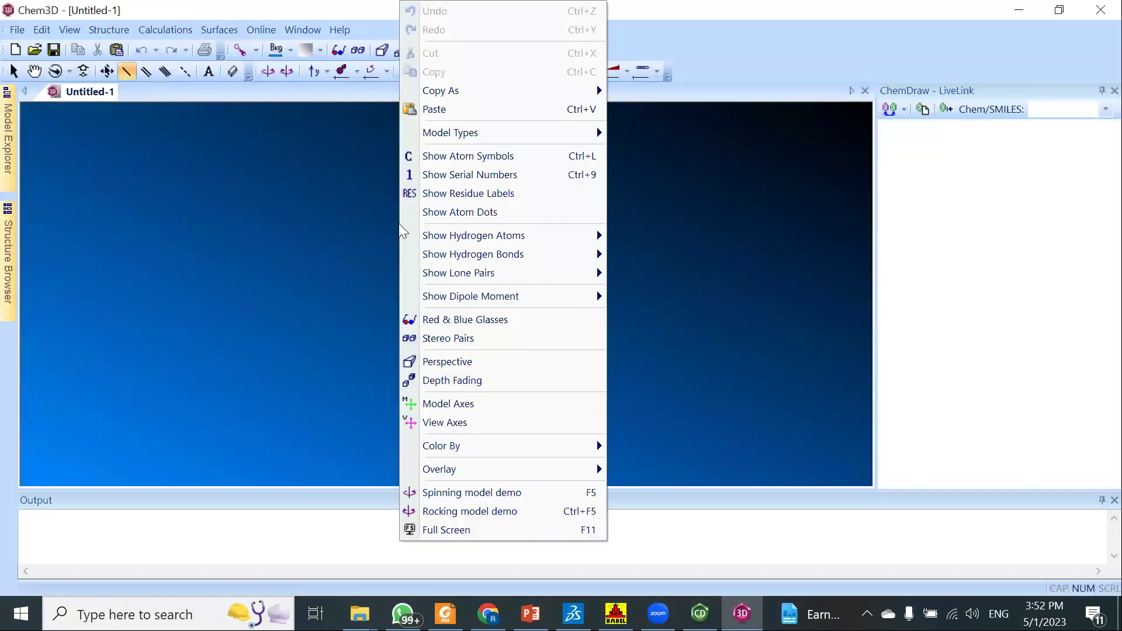
left_click(430, 110)
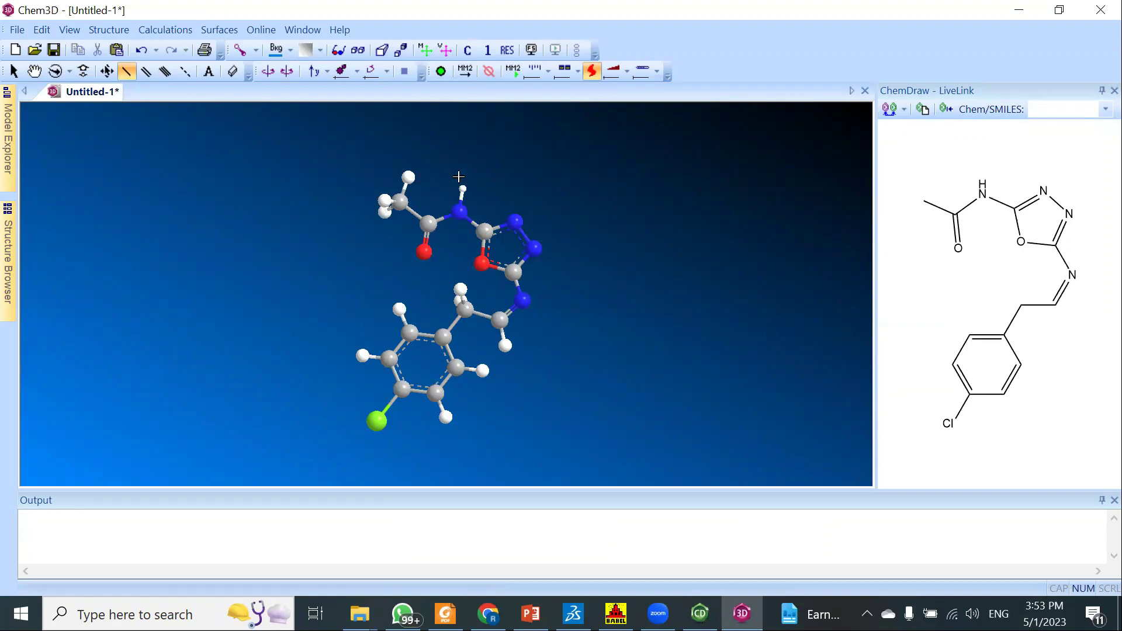
Run an MM2 energy minimization on the pasted 3D ligand model.
left_click(466, 70)
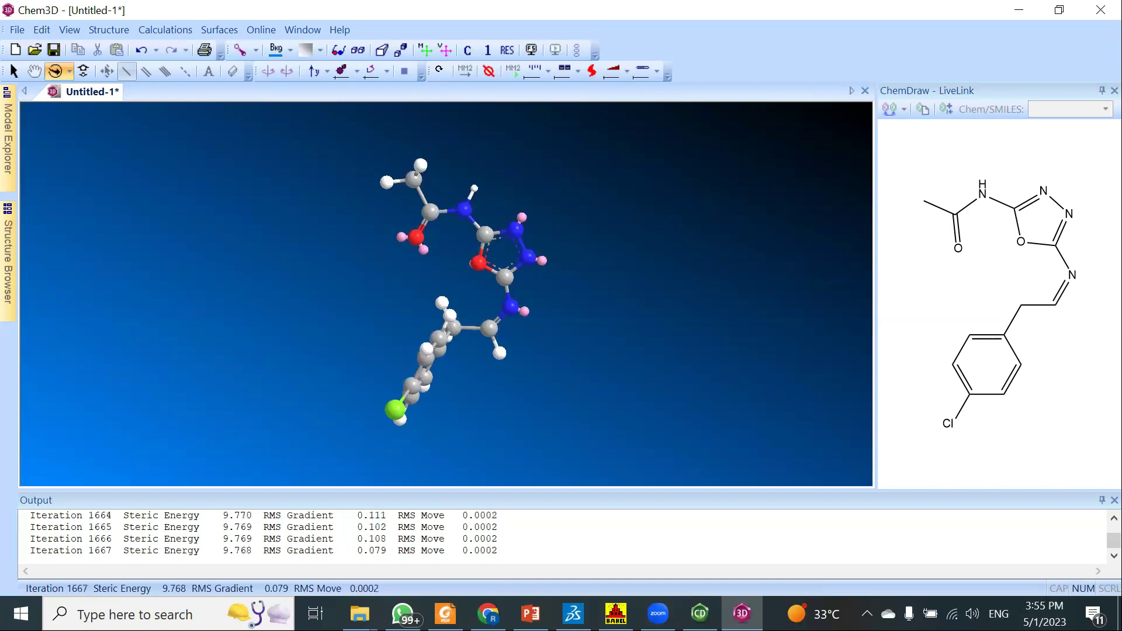
key("alt+Tab")
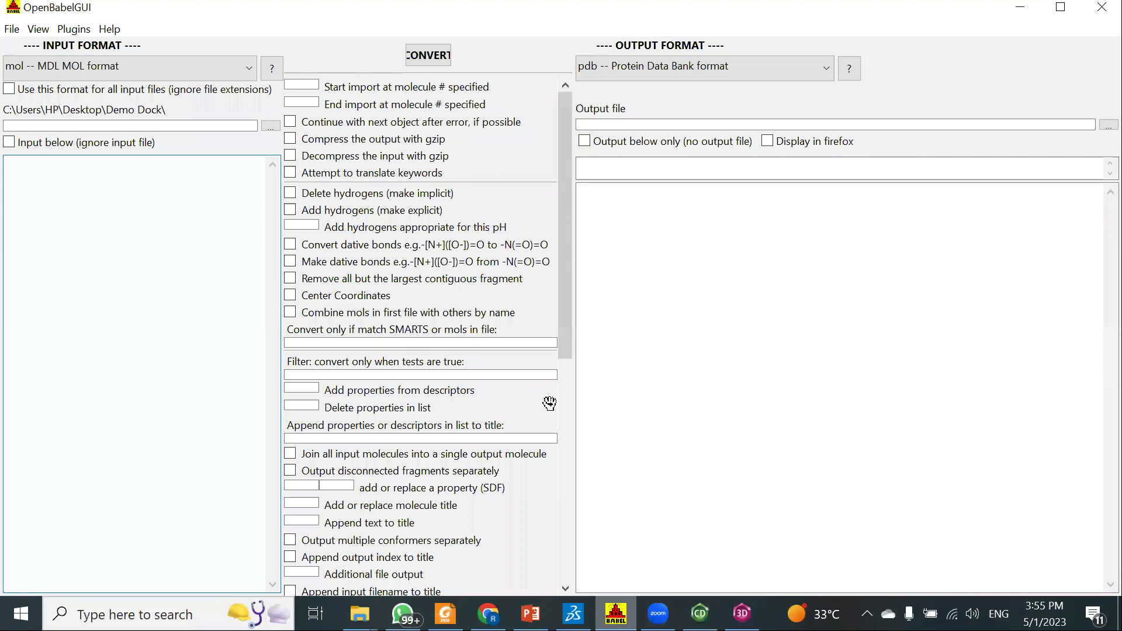
key("alt+Tab")
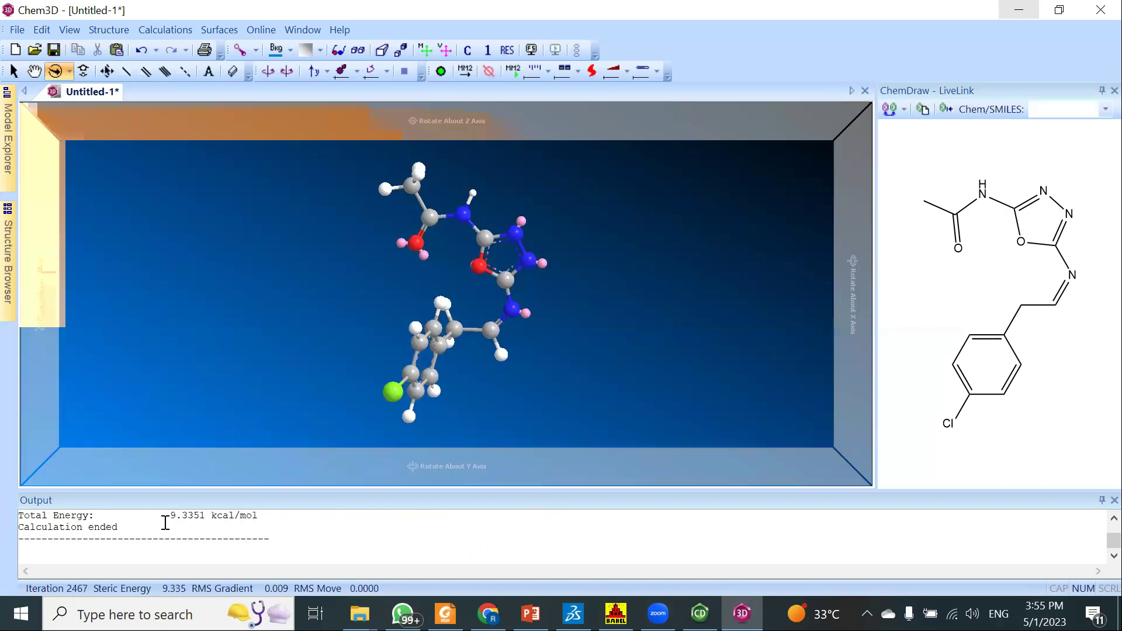
Find the minimized ligand's total energy in the calculation output and highlight its value.
scroll(186, 535, "up", 1)
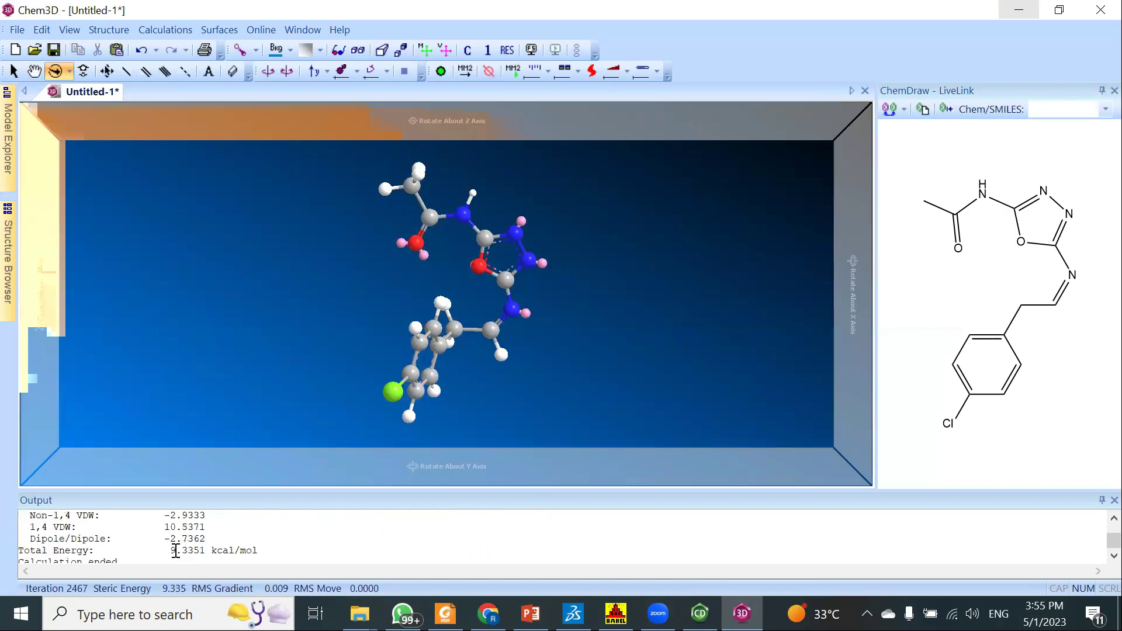
left_click_drag(261, 553, 170, 552)
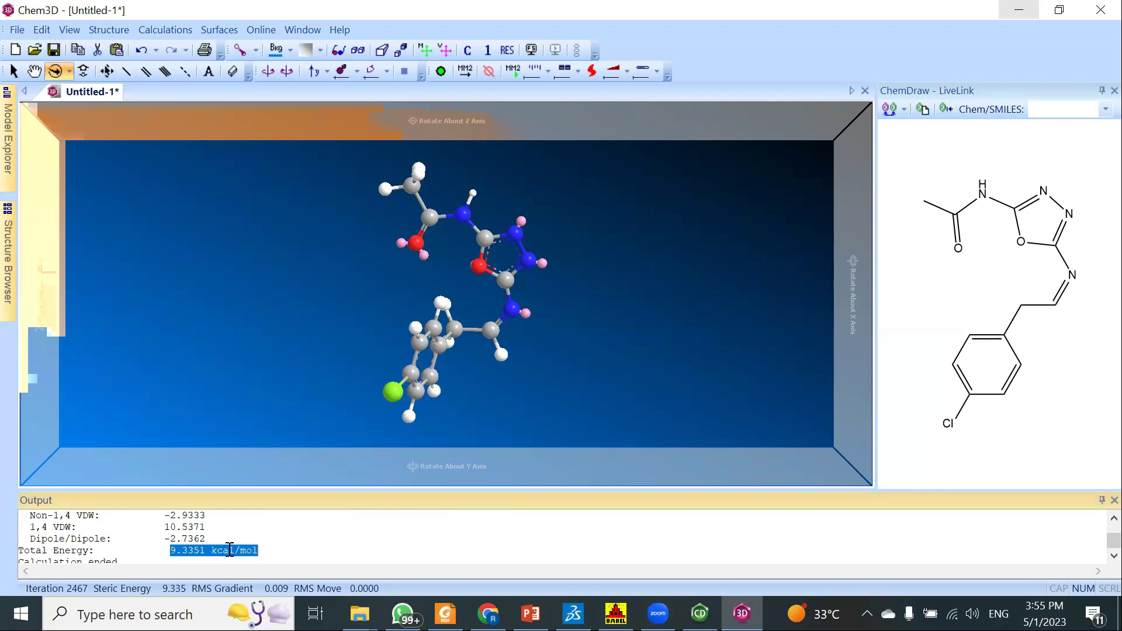
right_click(231, 553)
left_click(526, 318)
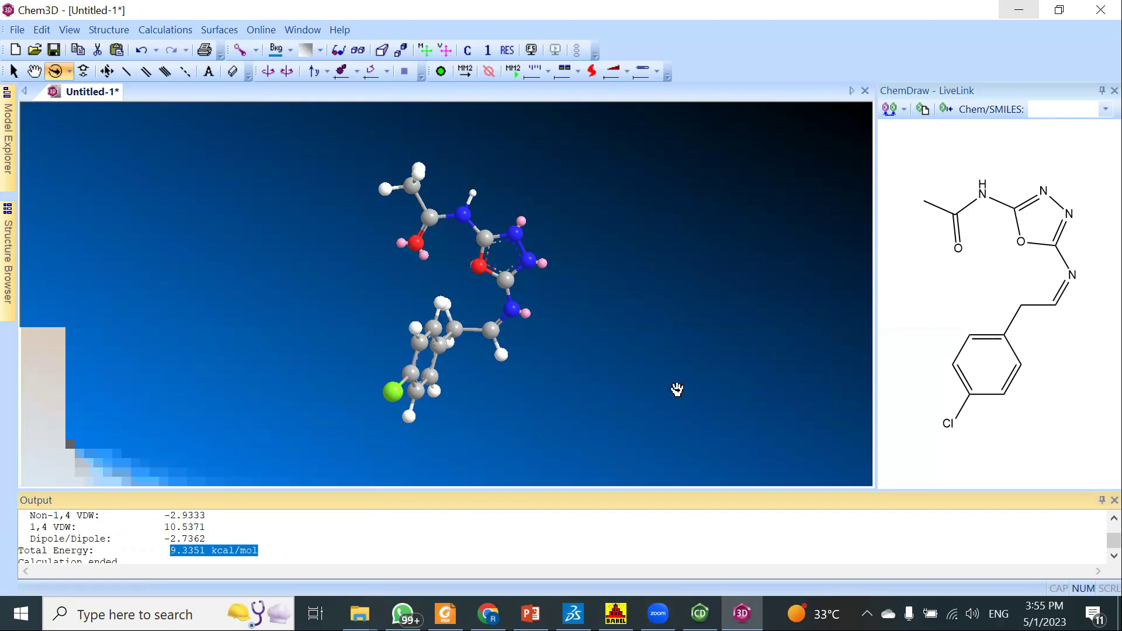
Rotate the minimized ligand model to examine its 3D geometry from several directions.
left_click_drag(378, 194, 546, 170)
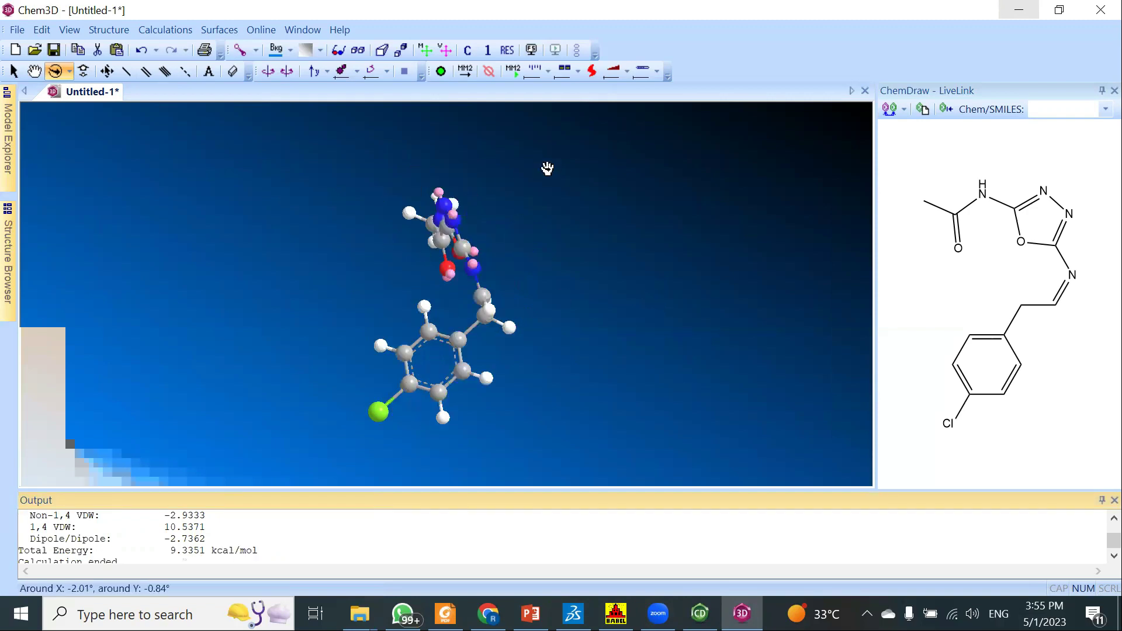
left_click_drag(877, 263, 829, 266)
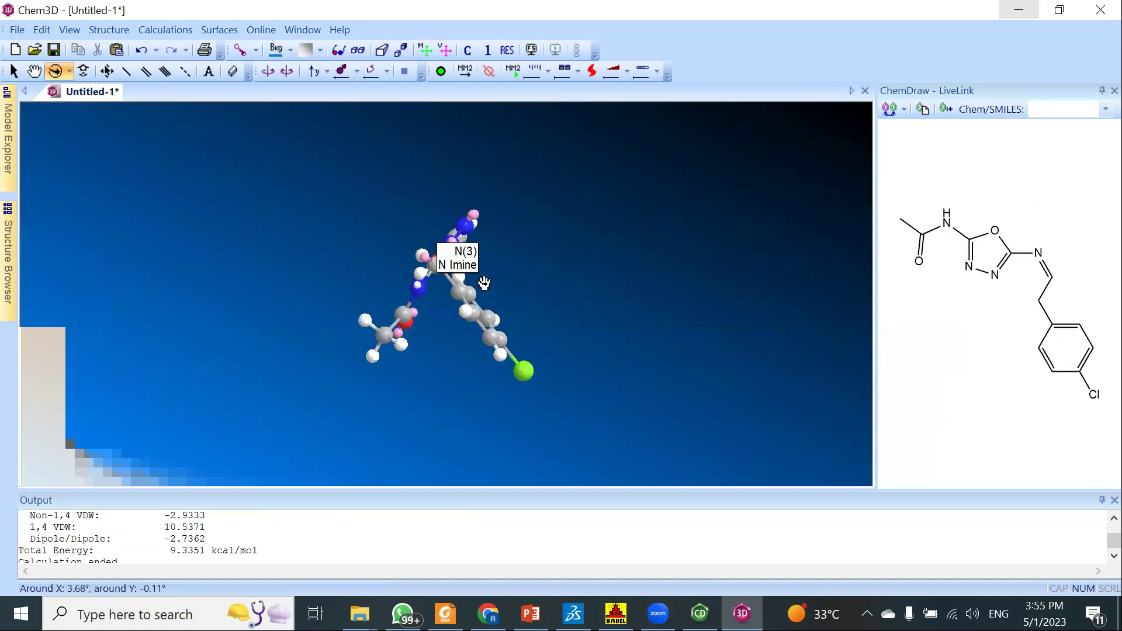
left_click_drag(606, 316, 471, 258)
left_click_drag(478, 354, 515, 406)
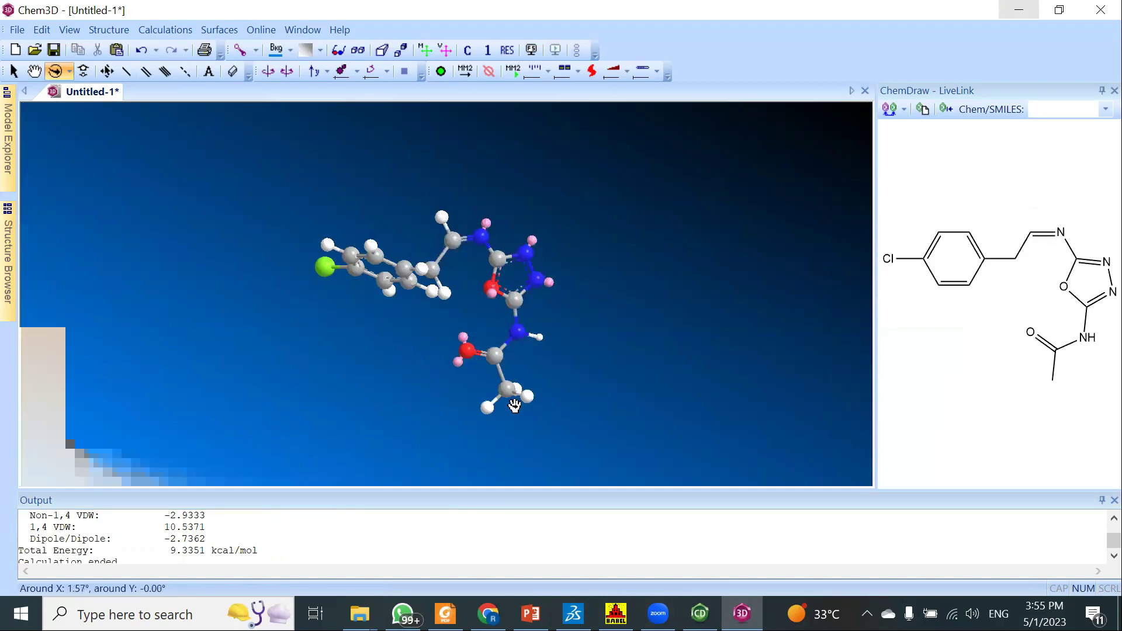
left_click_drag(433, 326, 599, 371)
mouse_move(401, 236)
left_mouse_down()
mouse_move(333, 376)
mouse_move(467, 263)
mouse_move(534, 336)
mouse_move(496, 271)
mouse_move(526, 313)
left_mouse_up()
left_click_drag(534, 353, 482, 260)
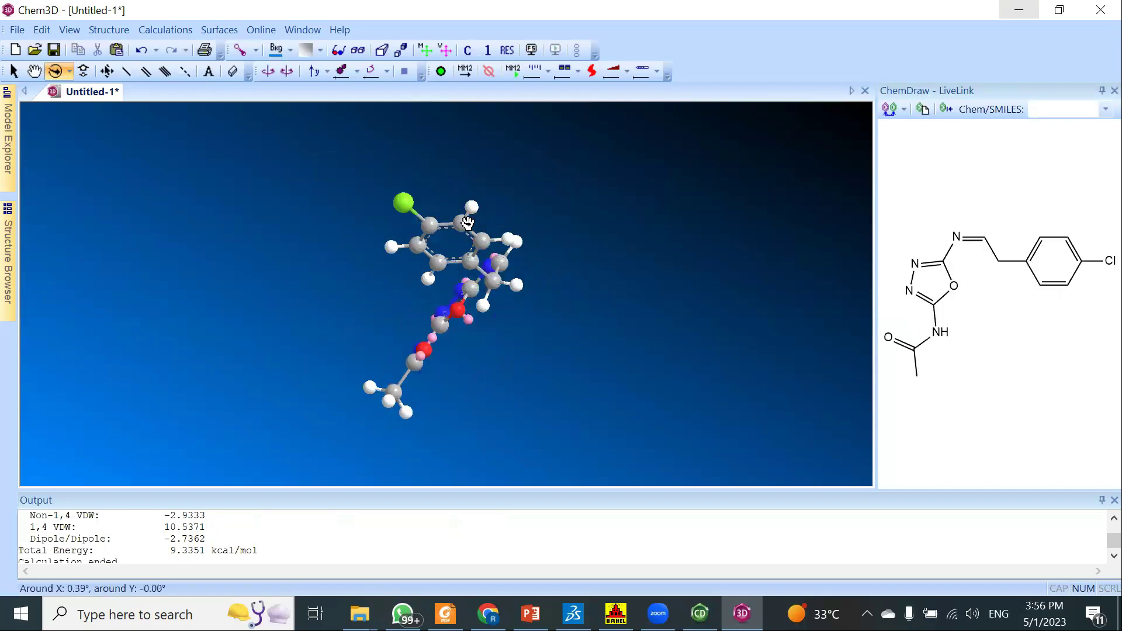
left_click_drag(549, 240, 548, 237)
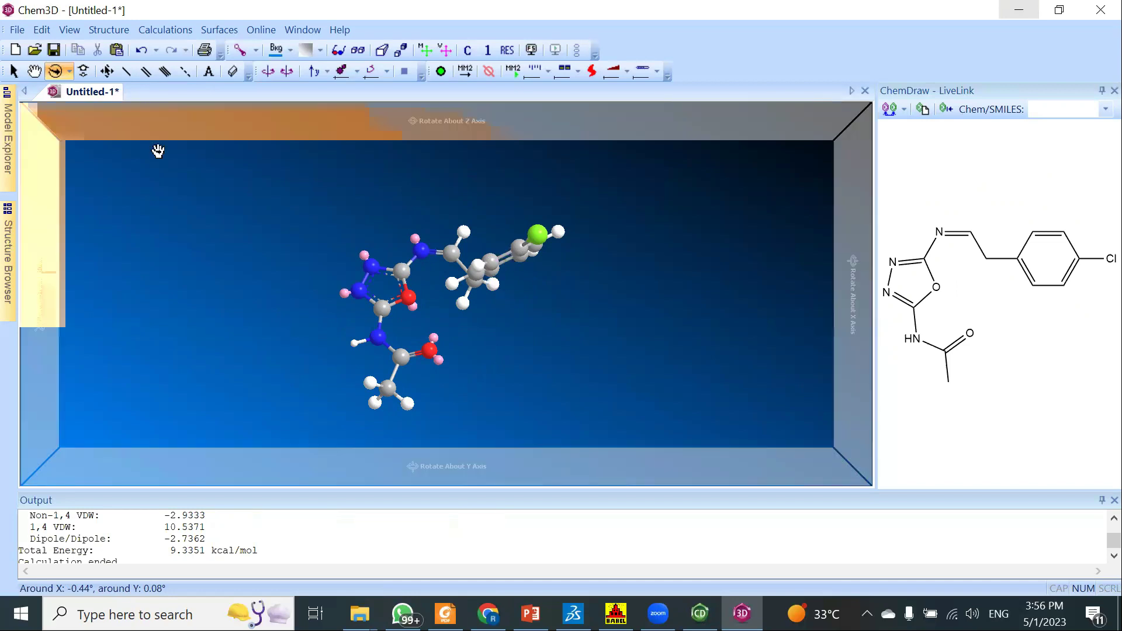
Save the minimized model as an SDFile named ligand in the Demo Dock folder.
left_click(17, 30)
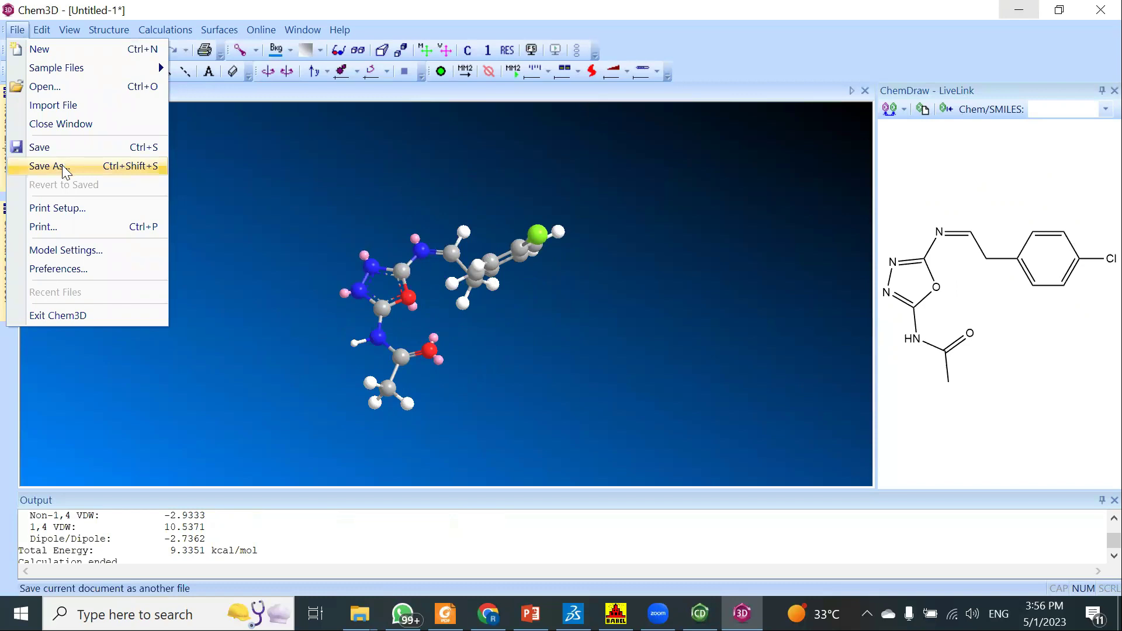
key("Return")
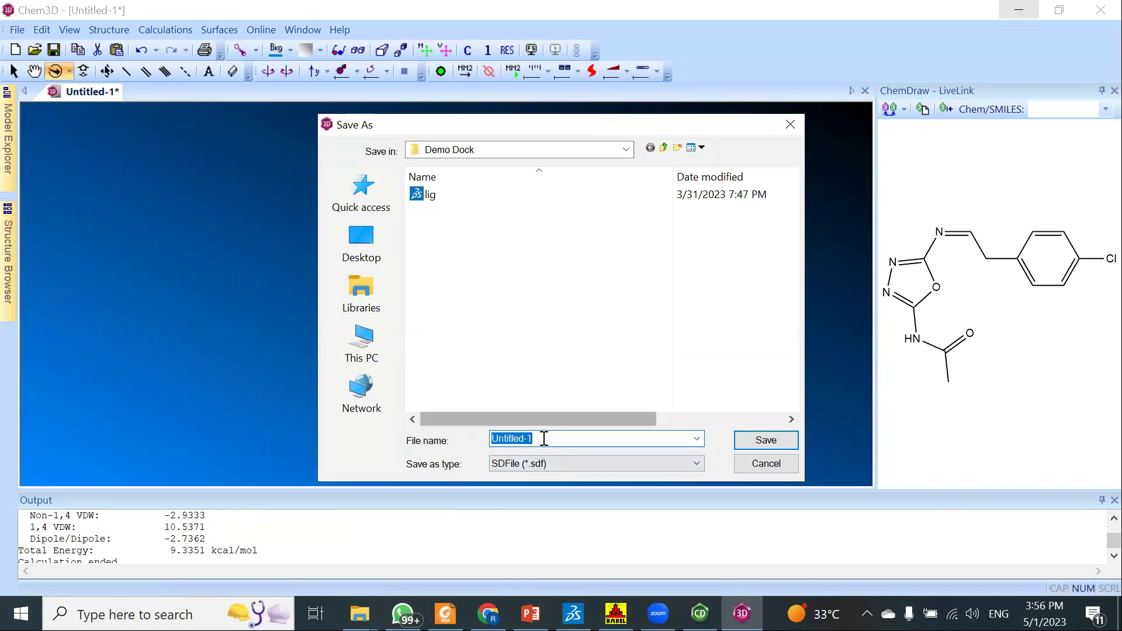
key("BackSpace")
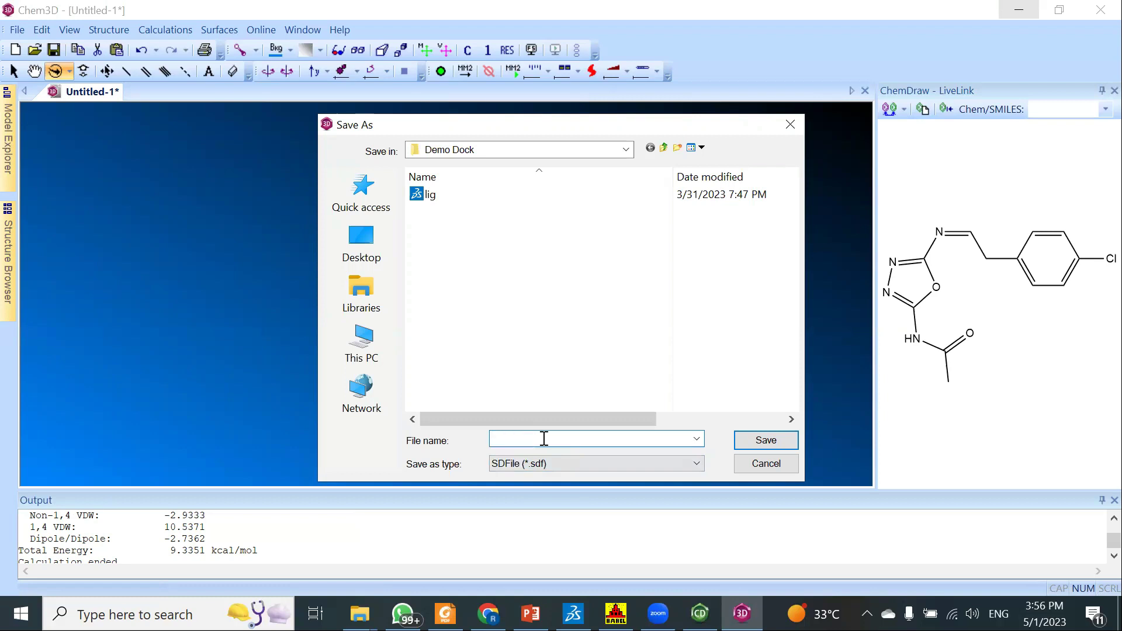
type("ligand")
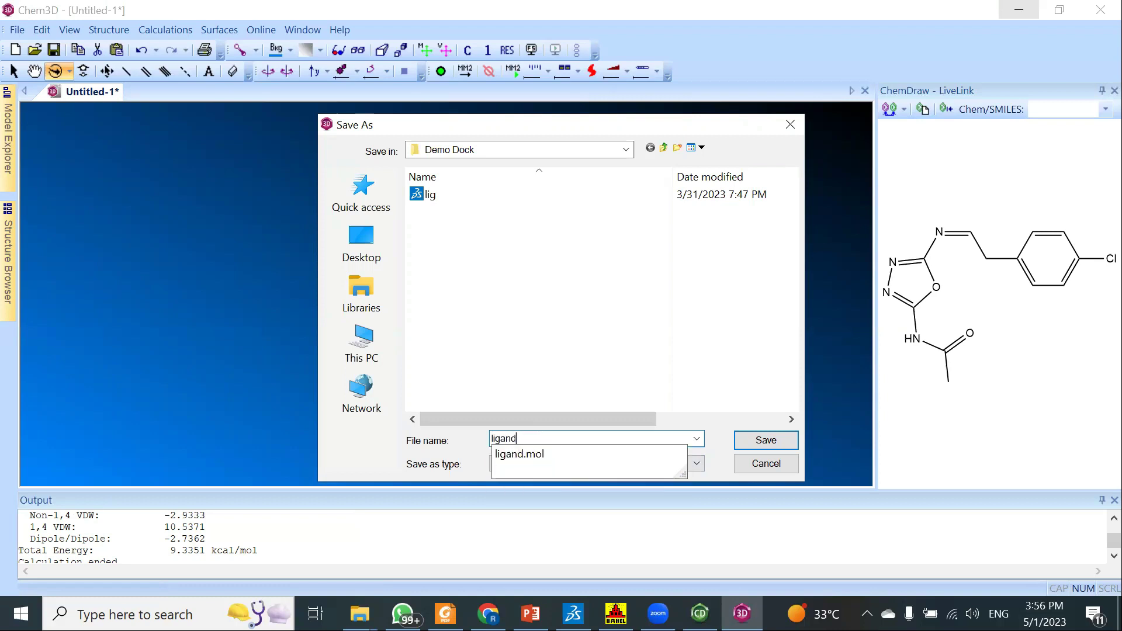
left_click(556, 439)
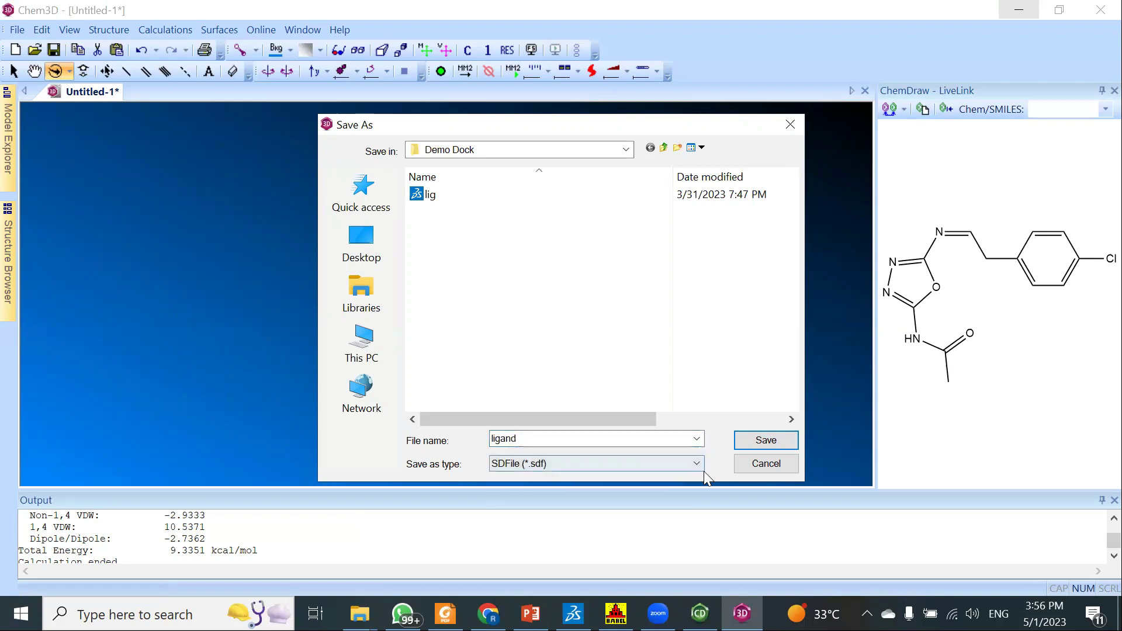
left_click(761, 441)
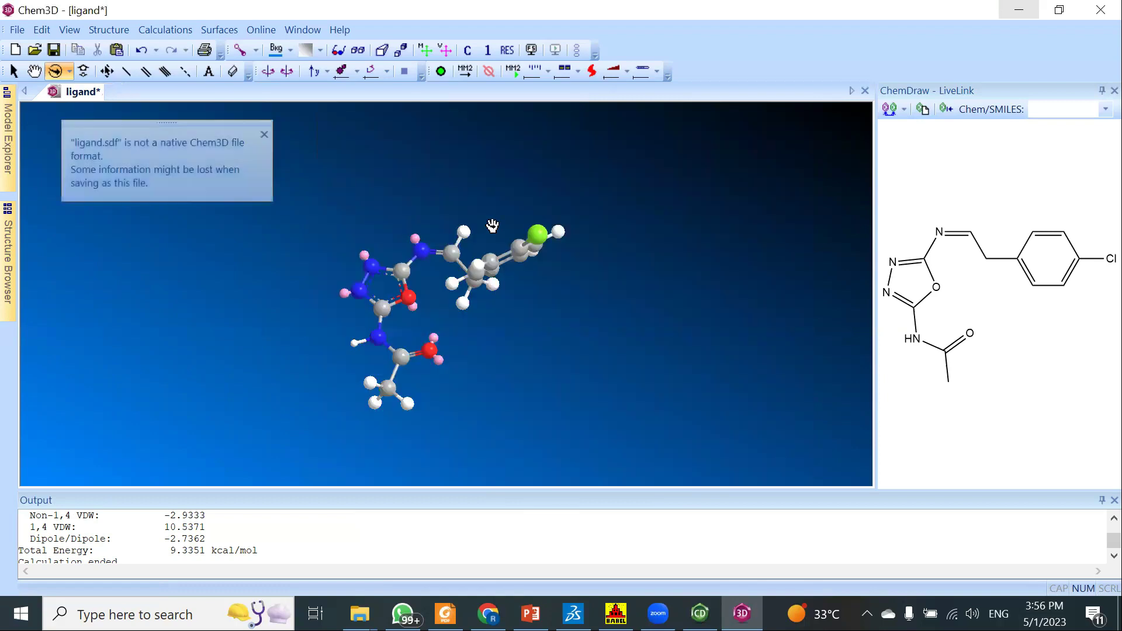
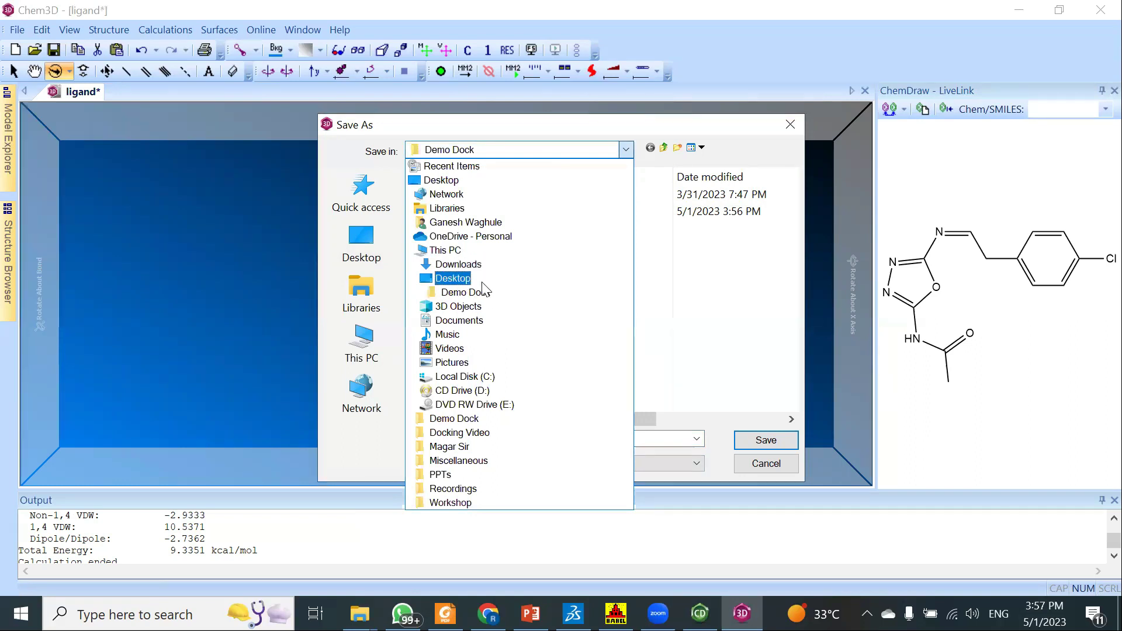
Save another copy of the ligand SDFile in the Docking Video folder on the Desktop.
left_click(470, 279)
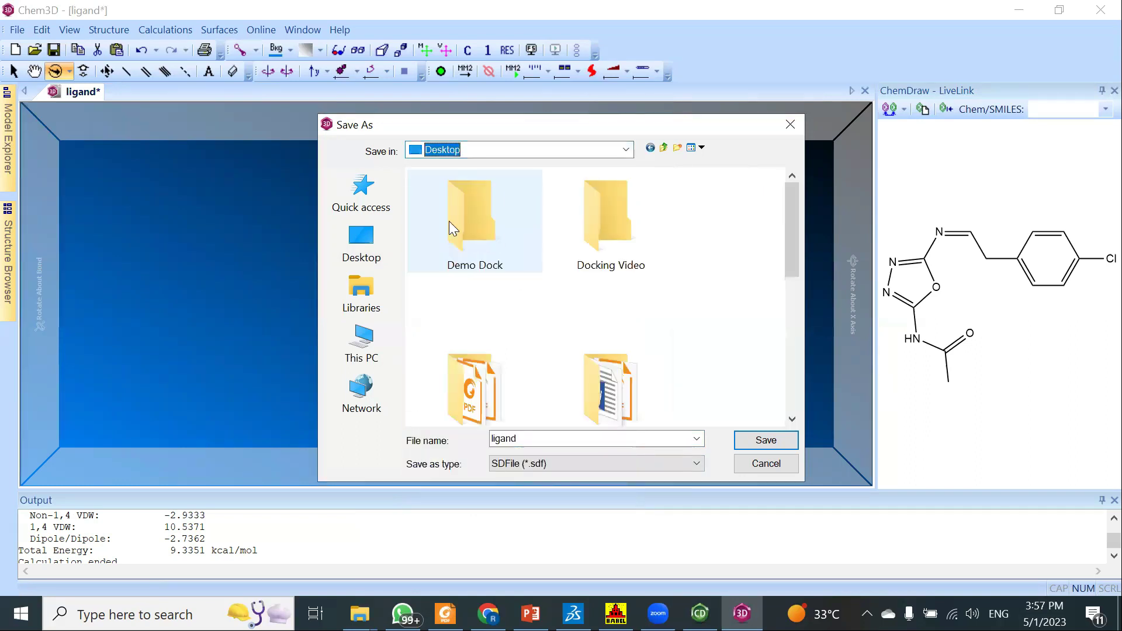
double_click(620, 242)
left_click(755, 443)
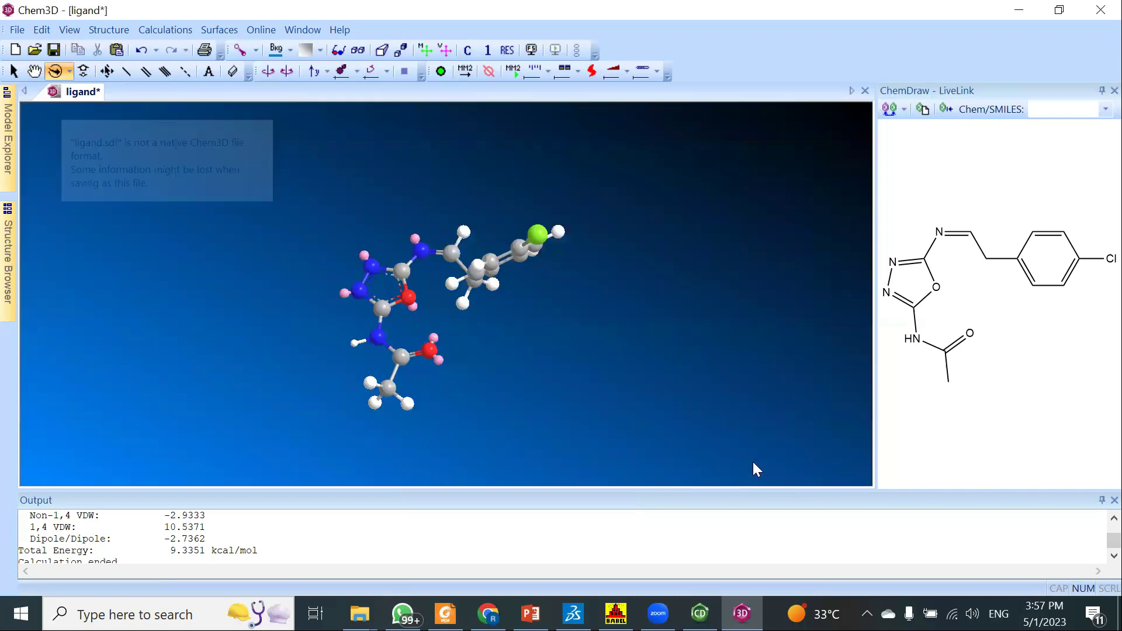
Switch to File Explorer and check the saved ligand and protein files in the Docking Video folder.
key("alt+Tab")
left_click(207, 270)
left_click(212, 292)
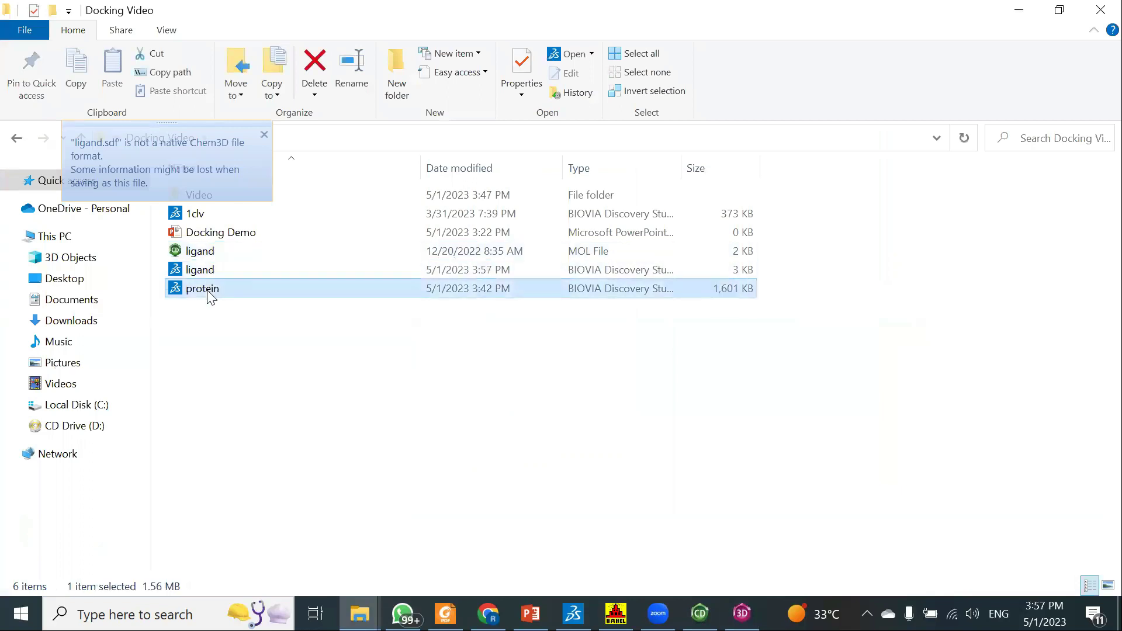
left_click(212, 270)
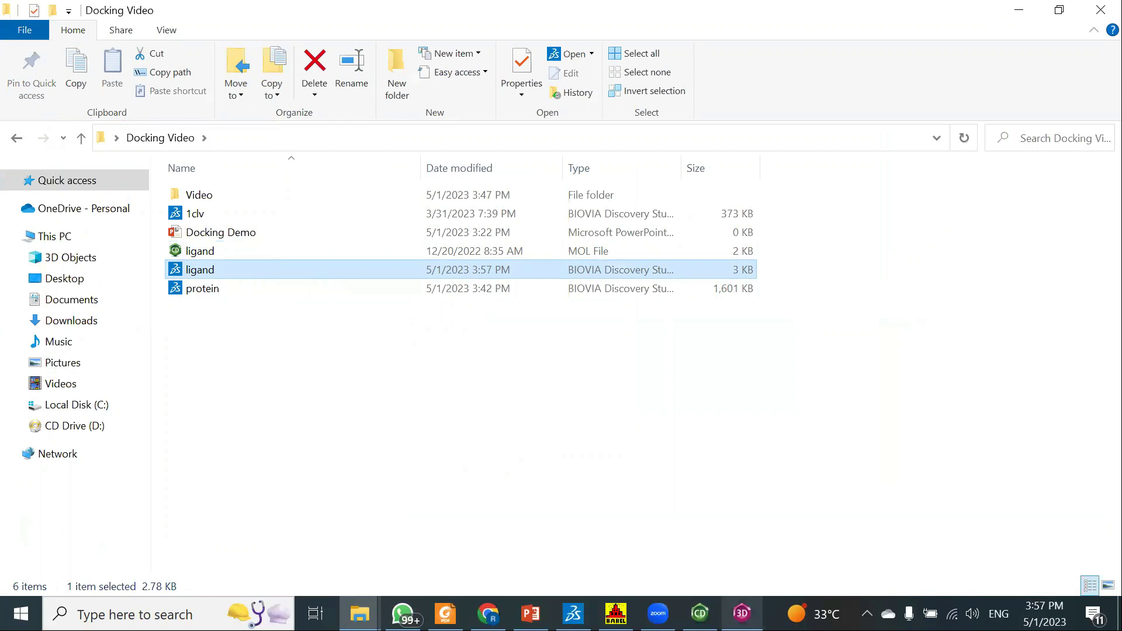
left_click(359, 348)
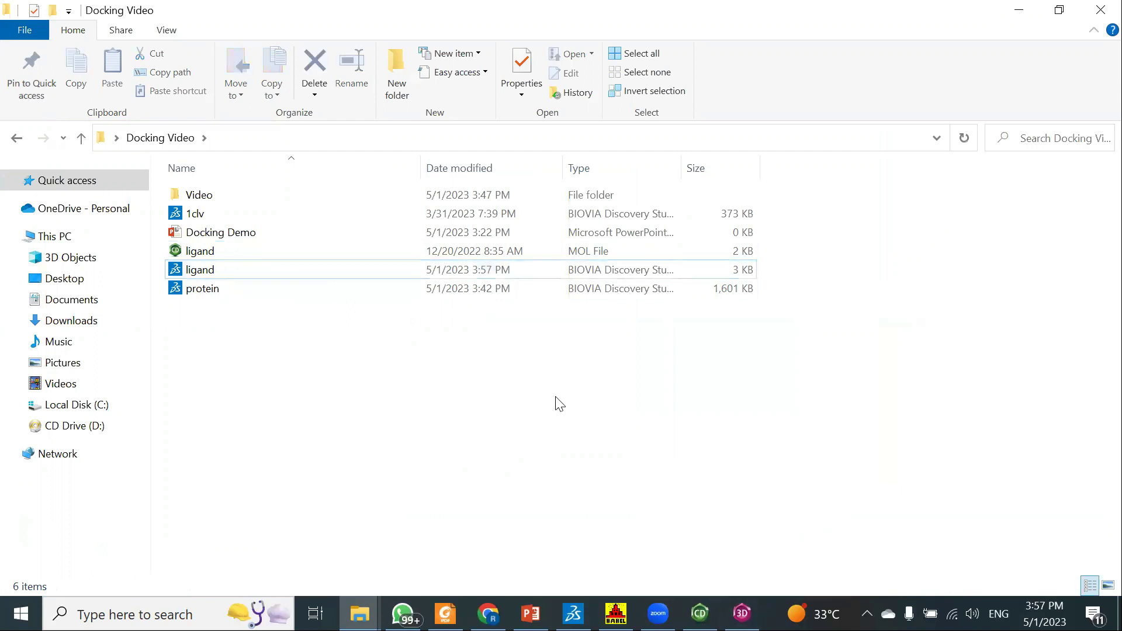
left_click(210, 270)
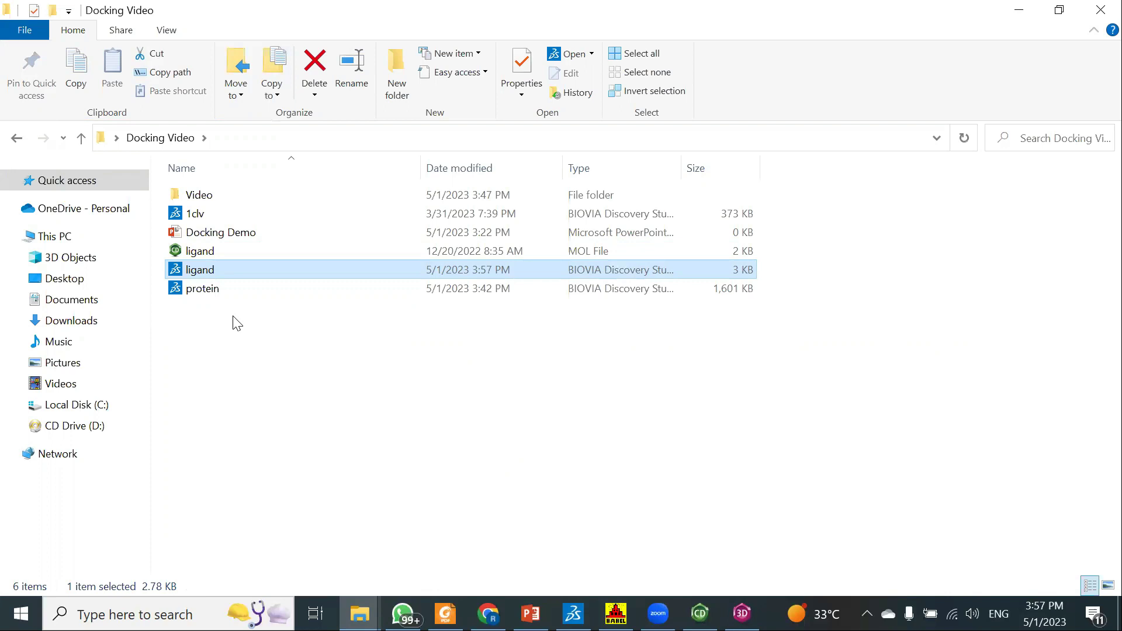
left_click(201, 290)
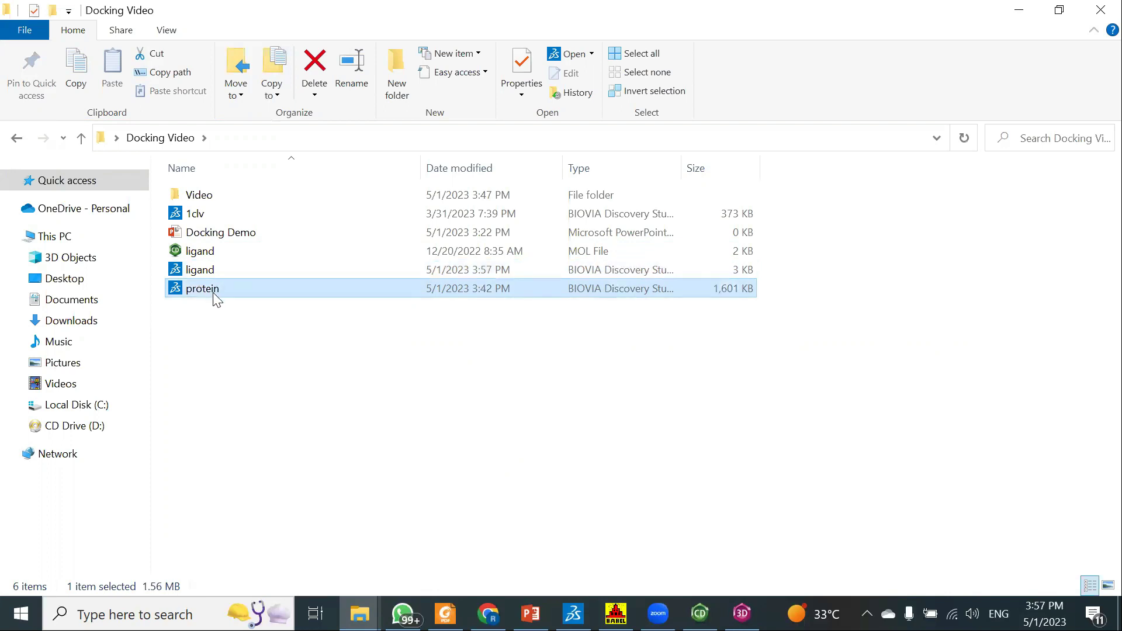
left_click(214, 271)
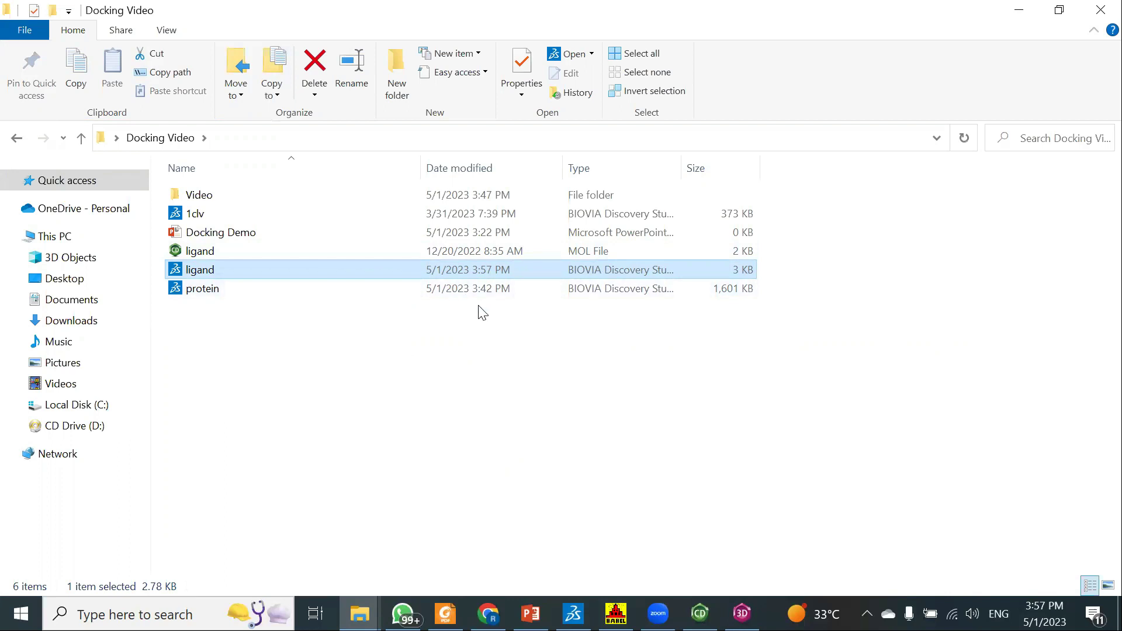
Switch to OpenBabelGUI and set the input format to sdf -- MDL MOL format.
left_click(616, 613)
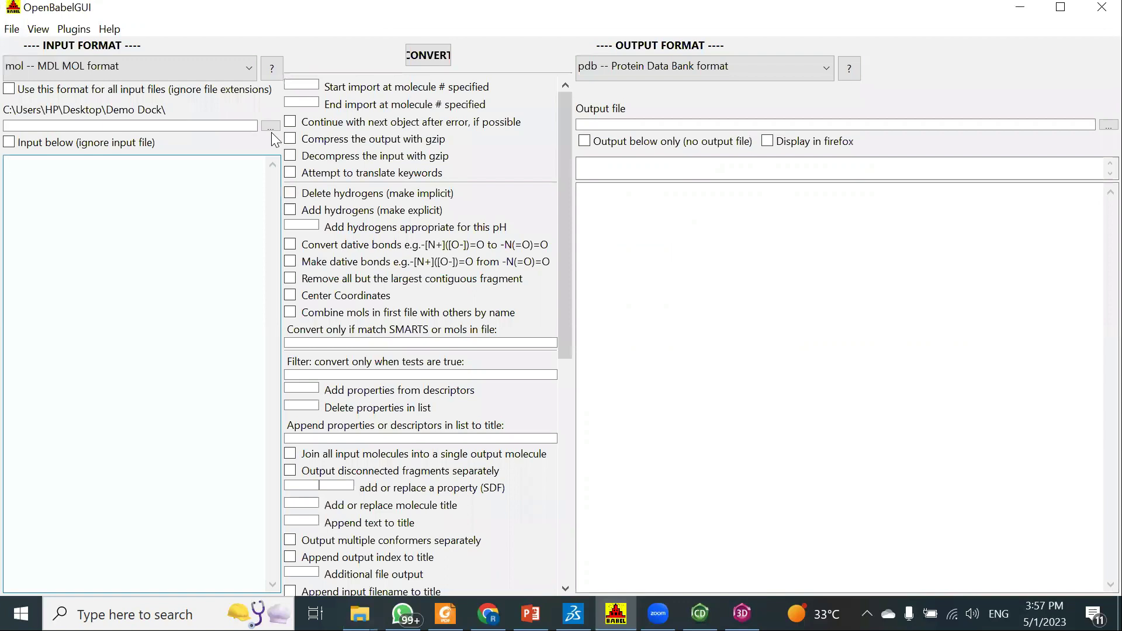
left_click(249, 72)
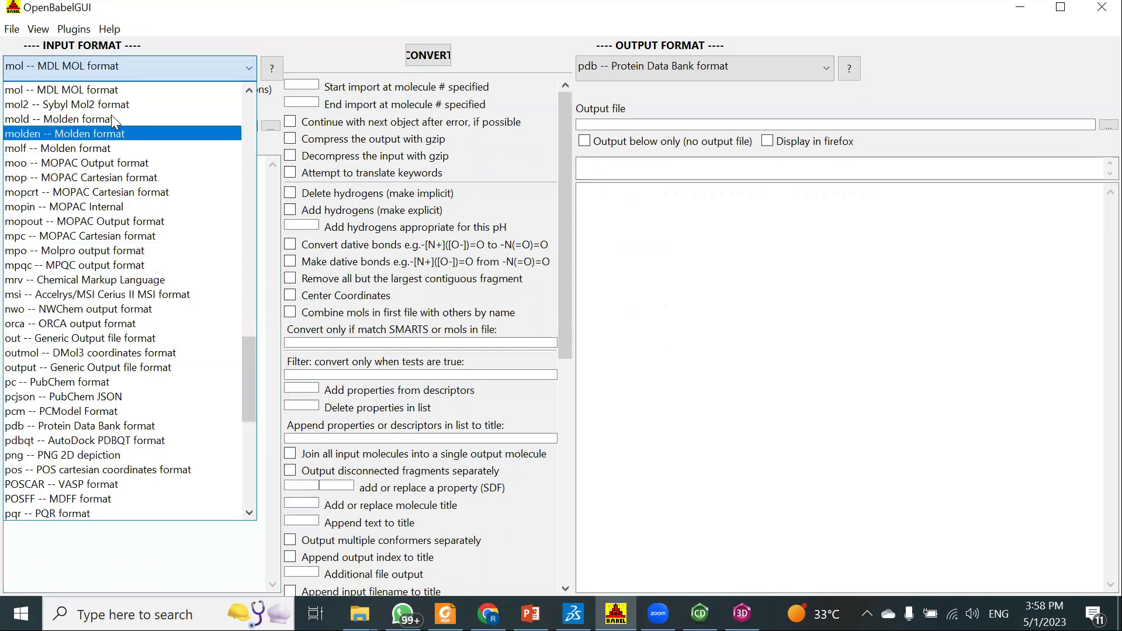
scroll(135, 273, "down", 2)
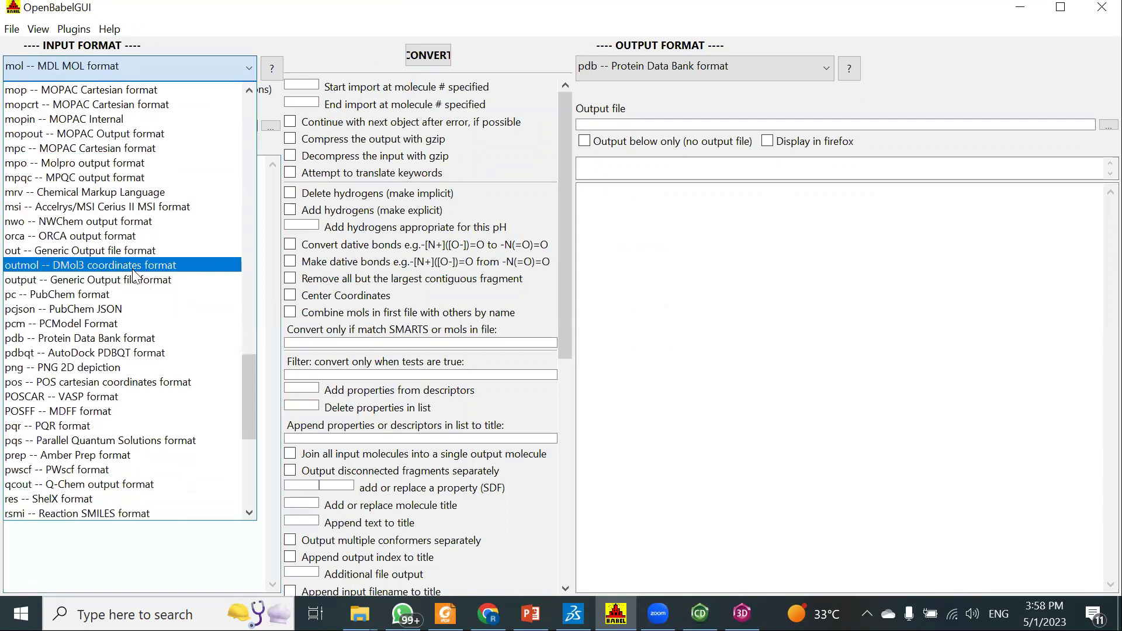
scroll(112, 289, "down", 2)
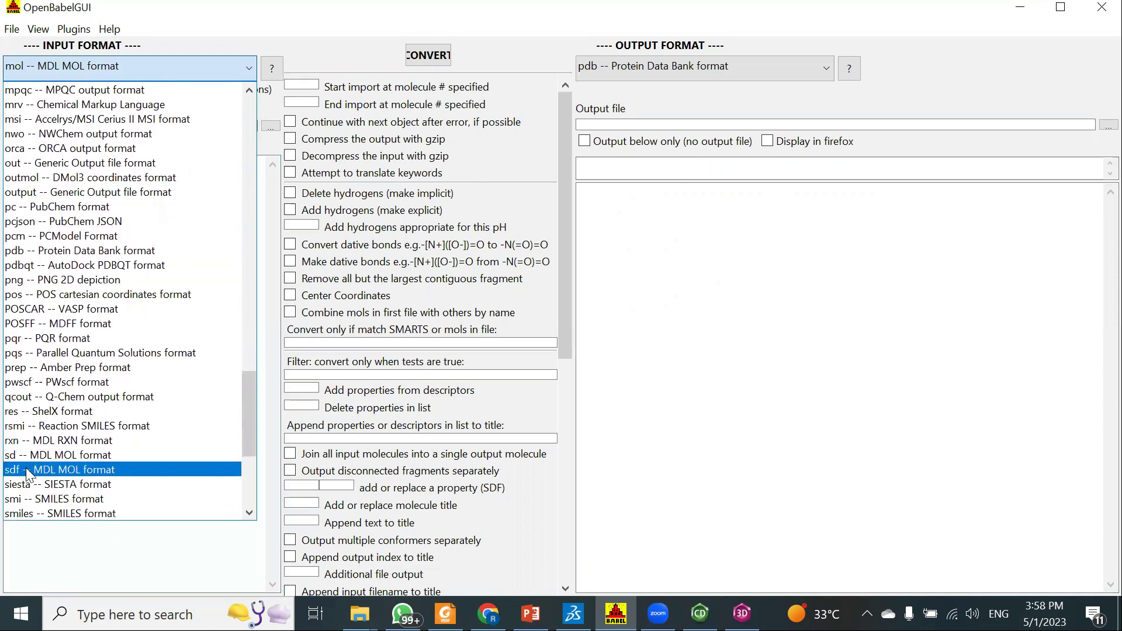
left_click(23, 470)
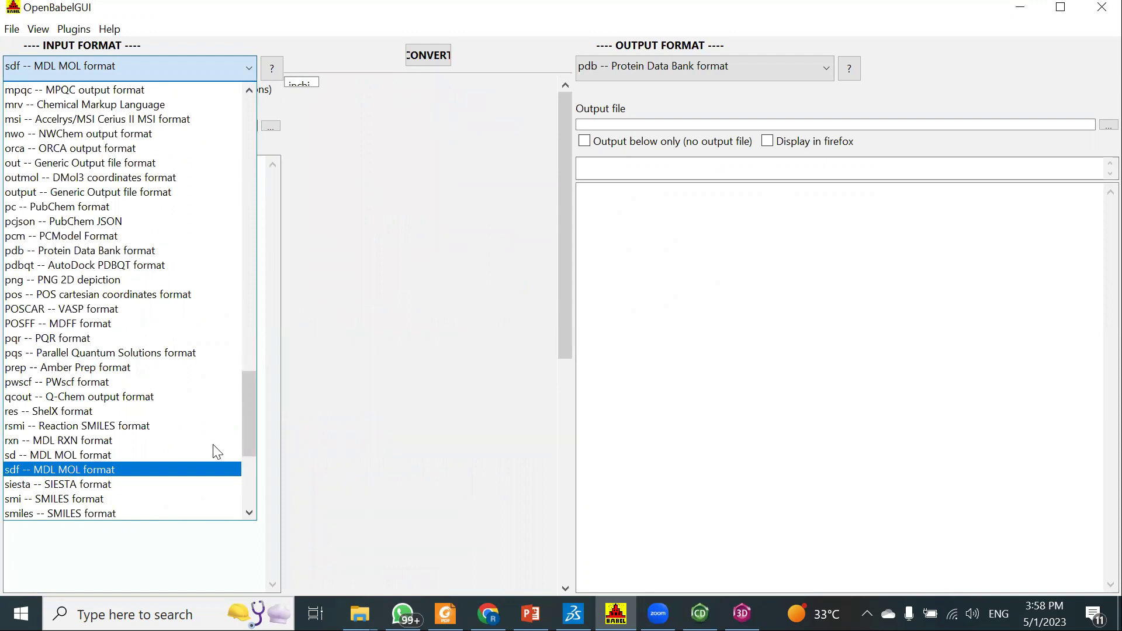
Load the ligand SDF file from the Demo Dock folder as input, with Delete hydrogens (make implicit) enabled.
left_click(268, 126)
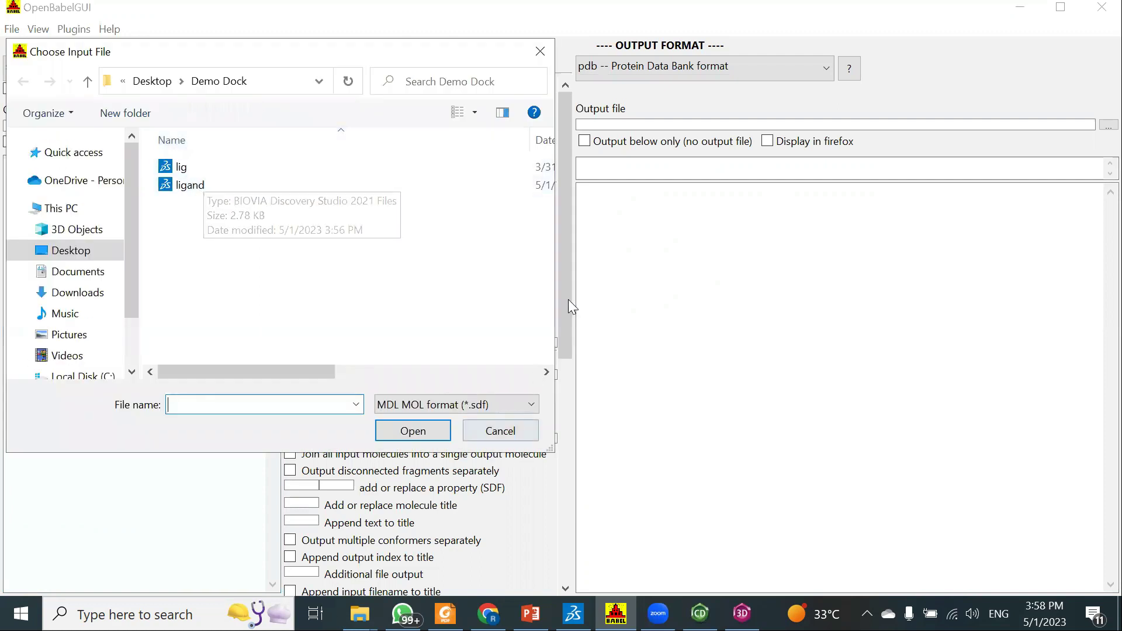
left_click_drag(554, 301, 688, 304)
double_click(191, 185)
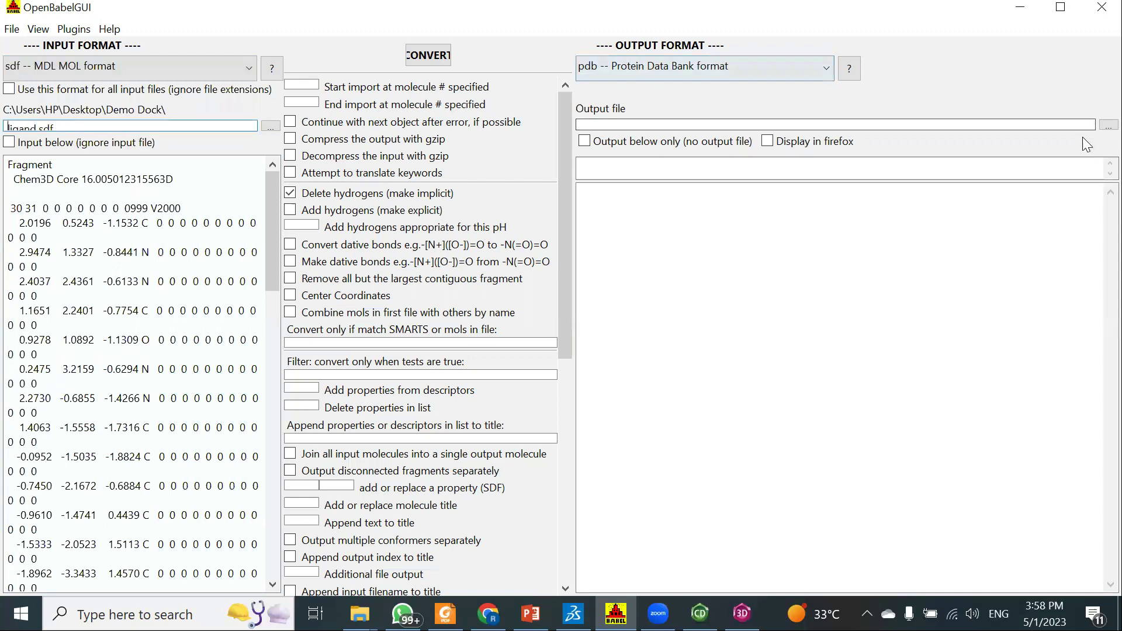
Set the output file to ligand1 in Protein Data Bank format in the Docking Video folder on the Desktop.
left_click(1102, 126)
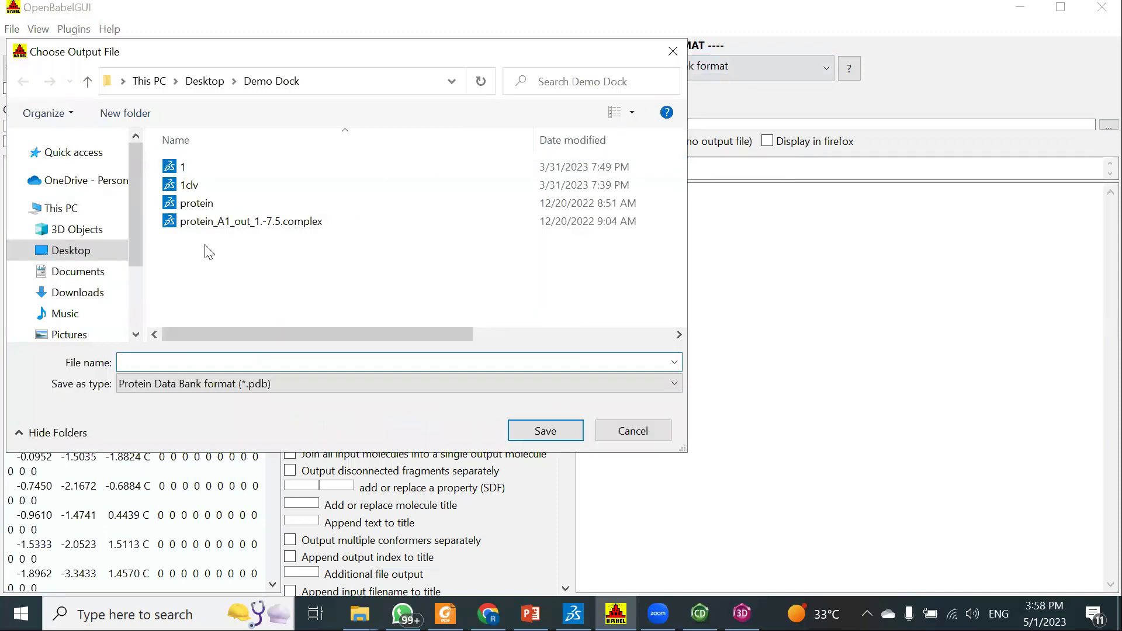
left_click(204, 80)
double_click(307, 183)
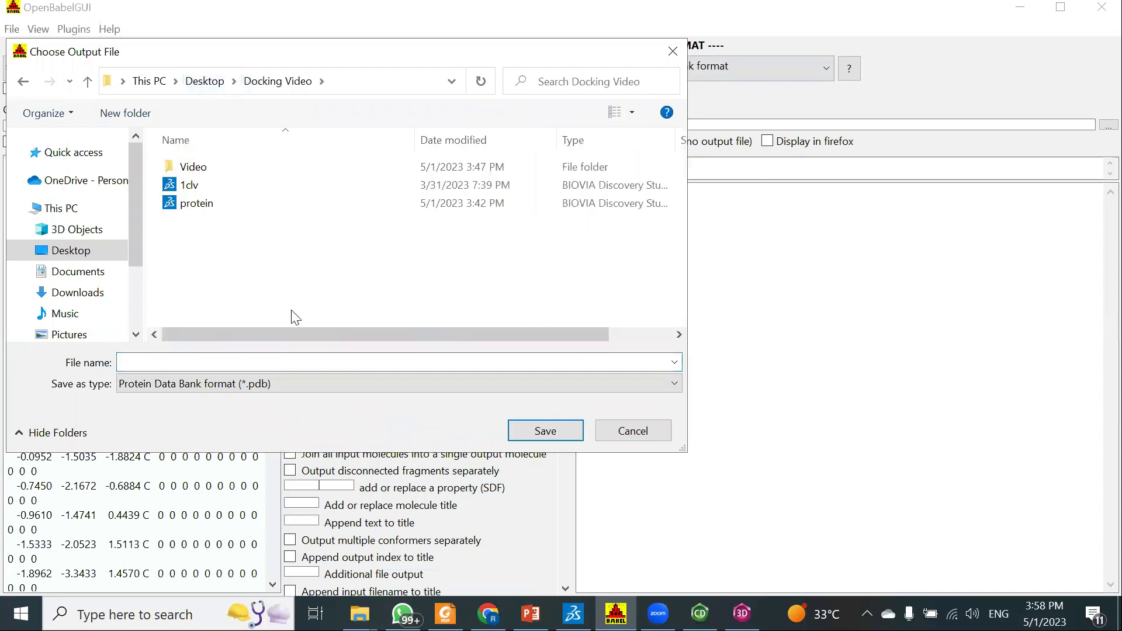
left_click(195, 365)
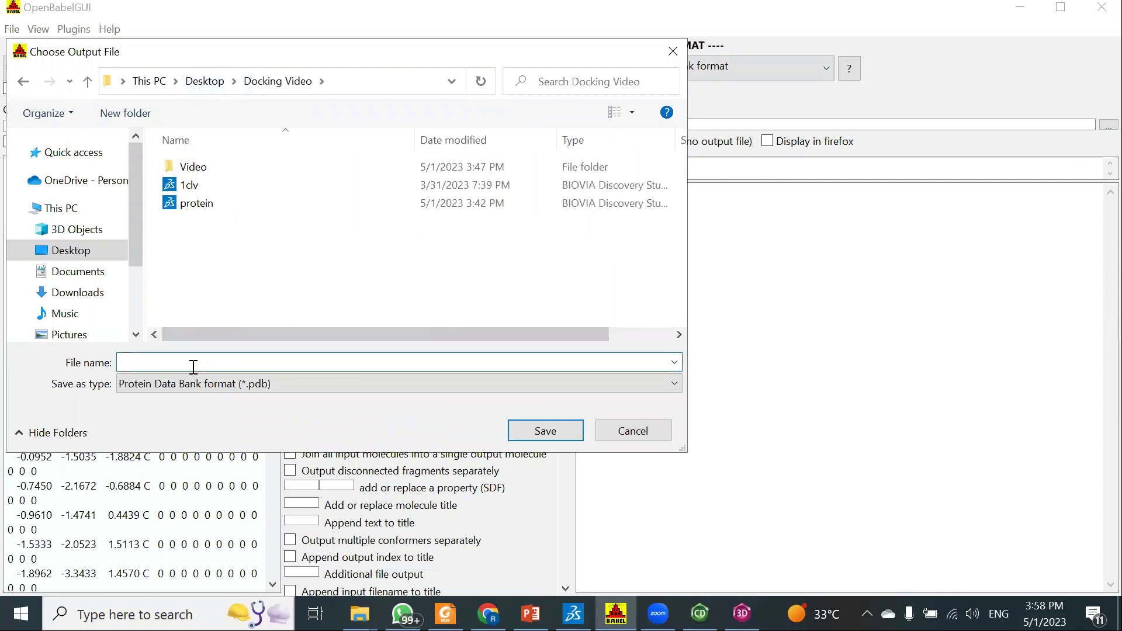
type("li")
type("ag")
key("BackSpace")
key("BackSpace")
type("gand1")
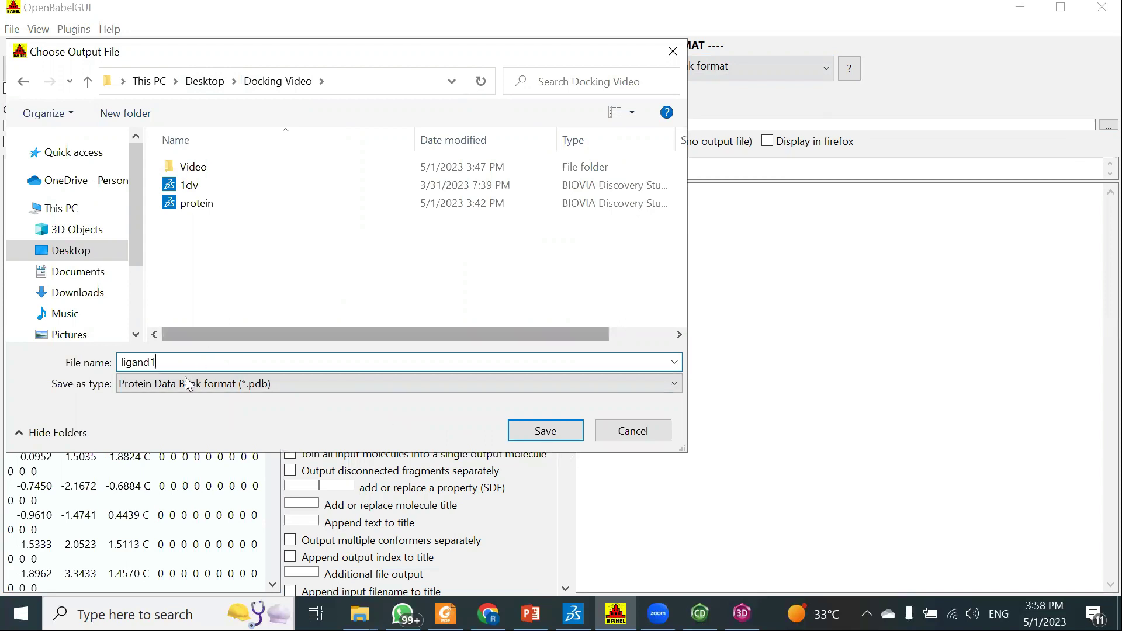
left_click(545, 430)
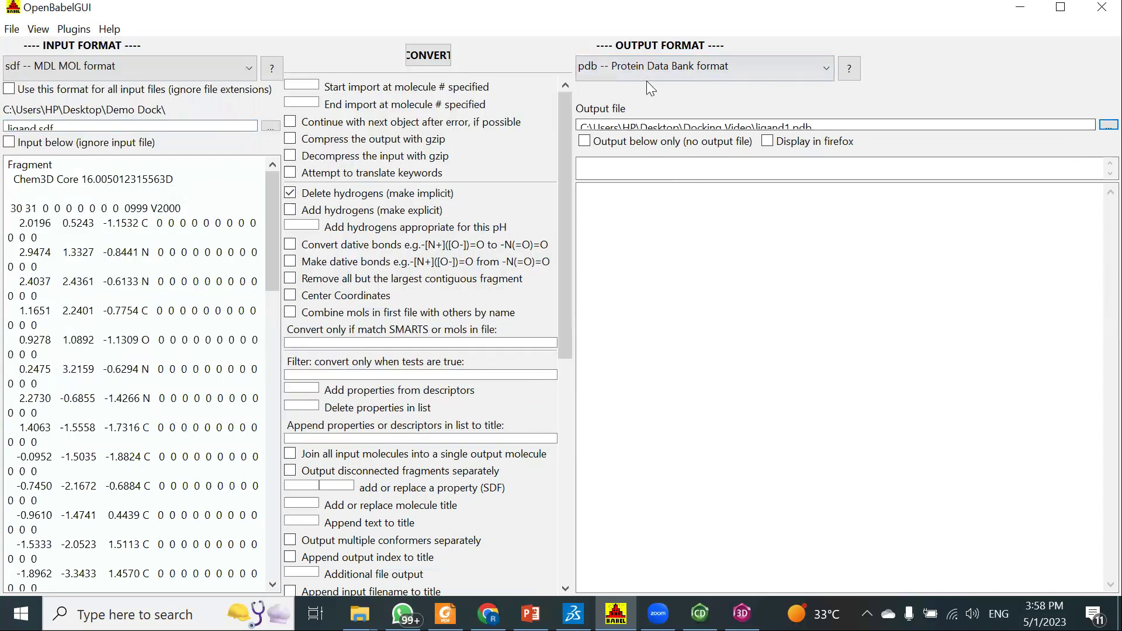
Enable Generate 3D coordinates and convert the ligand to PDB.
scroll(465, 298, "down", 3)
scroll(465, 289, "down", 6)
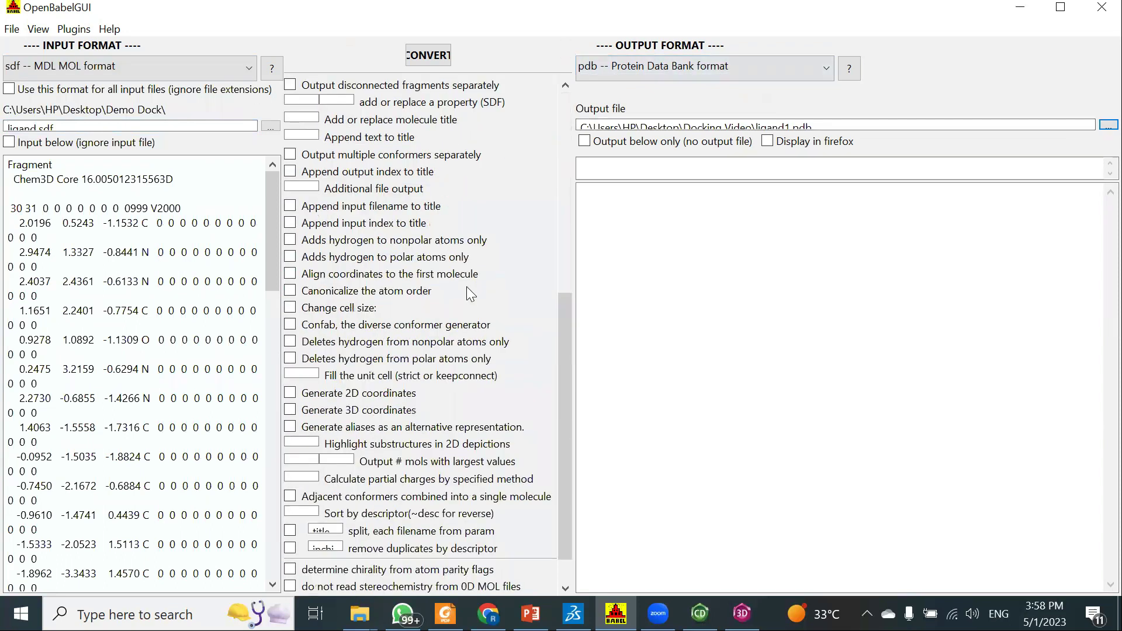
left_click(290, 369)
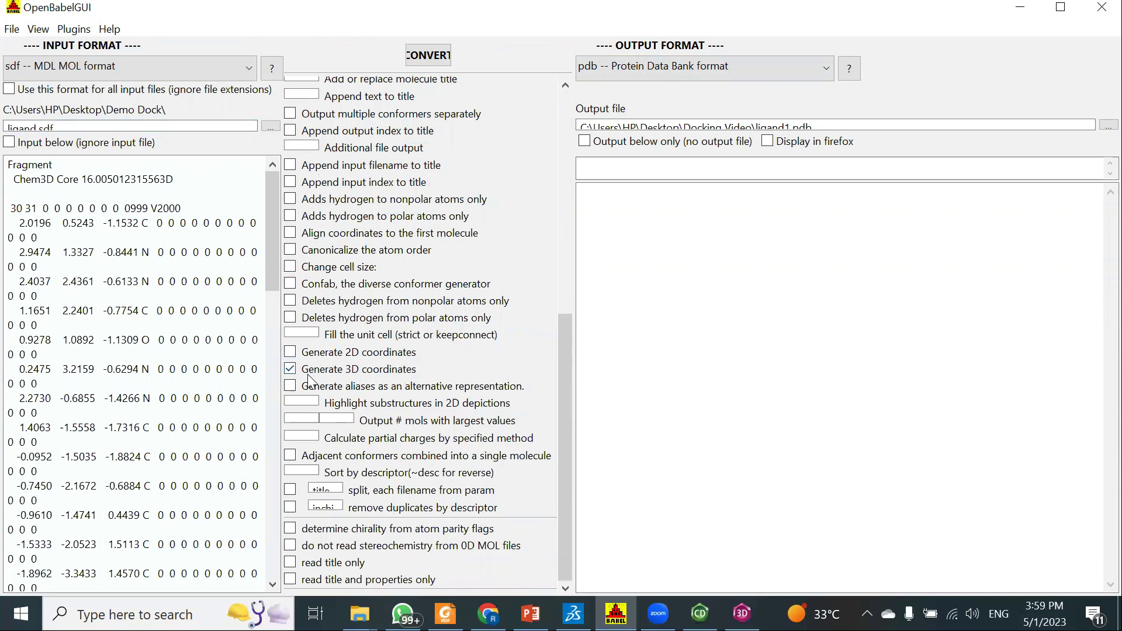
scroll(477, 287, "up", 6)
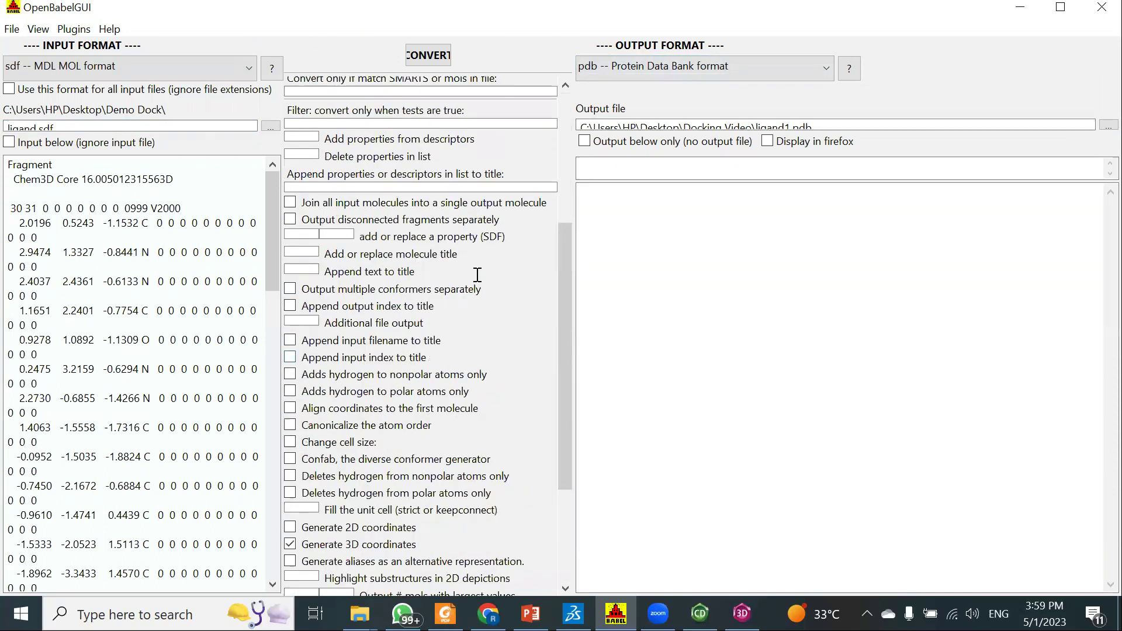
scroll(462, 150, "up", 1)
left_click(428, 57)
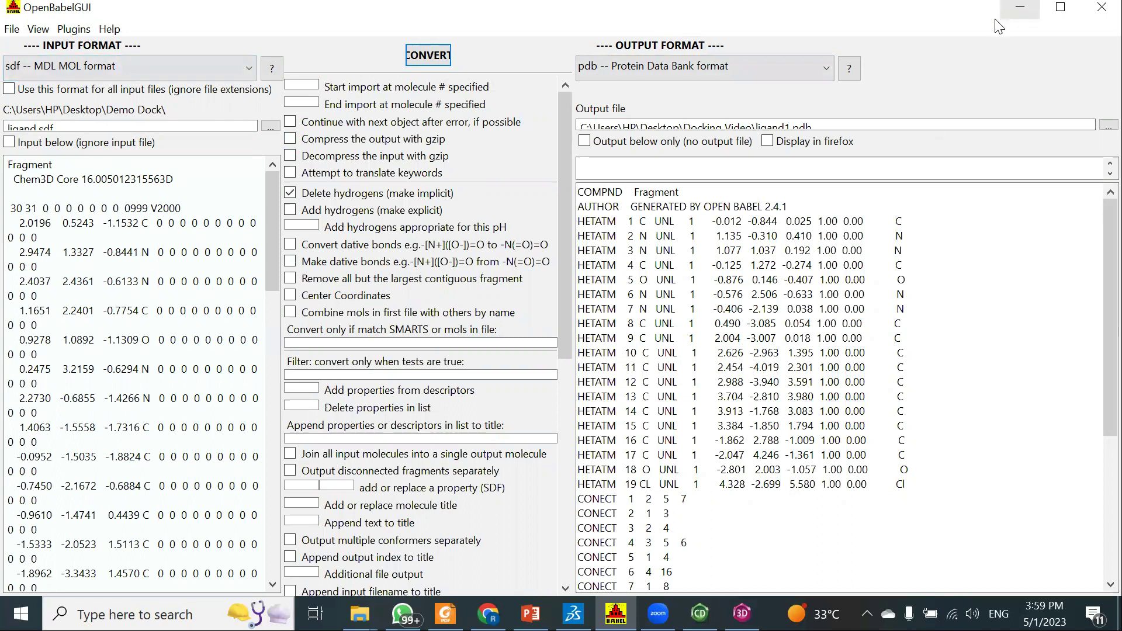
Return to File Explorer and check the converted ligand1 file and the protein file in the Docking Video folder.
left_click(1024, 10)
left_click(193, 293)
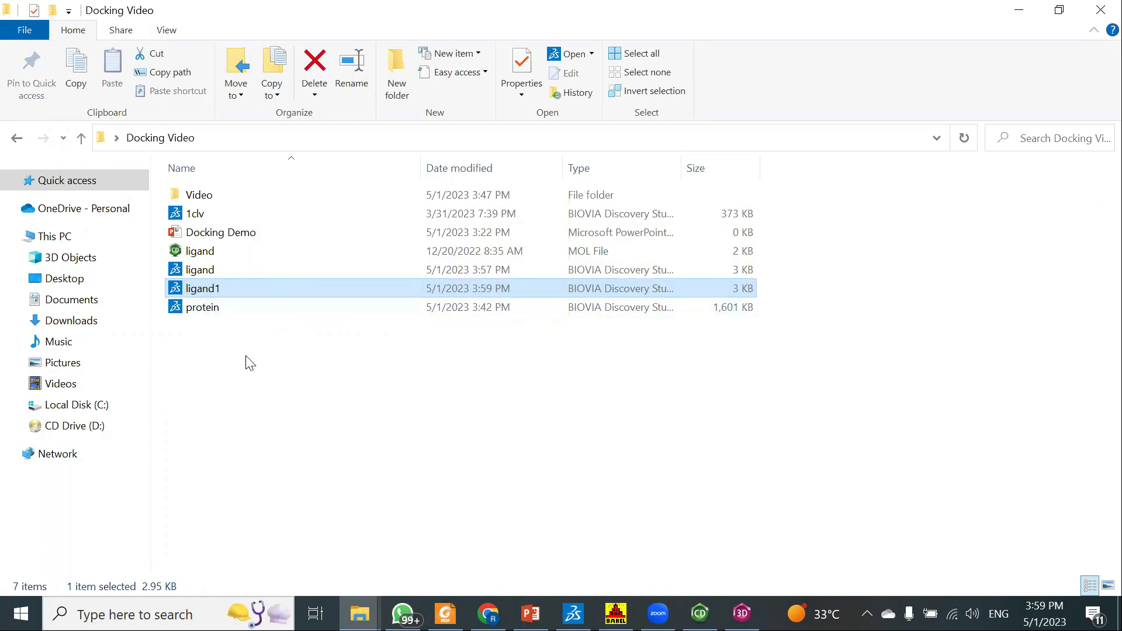
left_click_drag(235, 365, 229, 288)
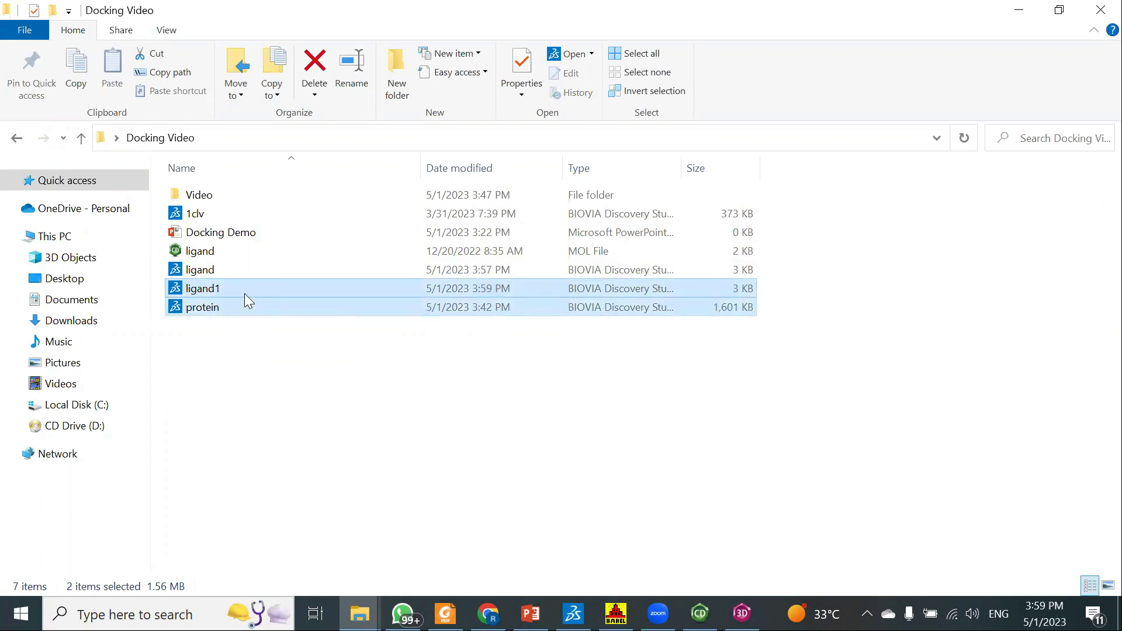
left_click(538, 430)
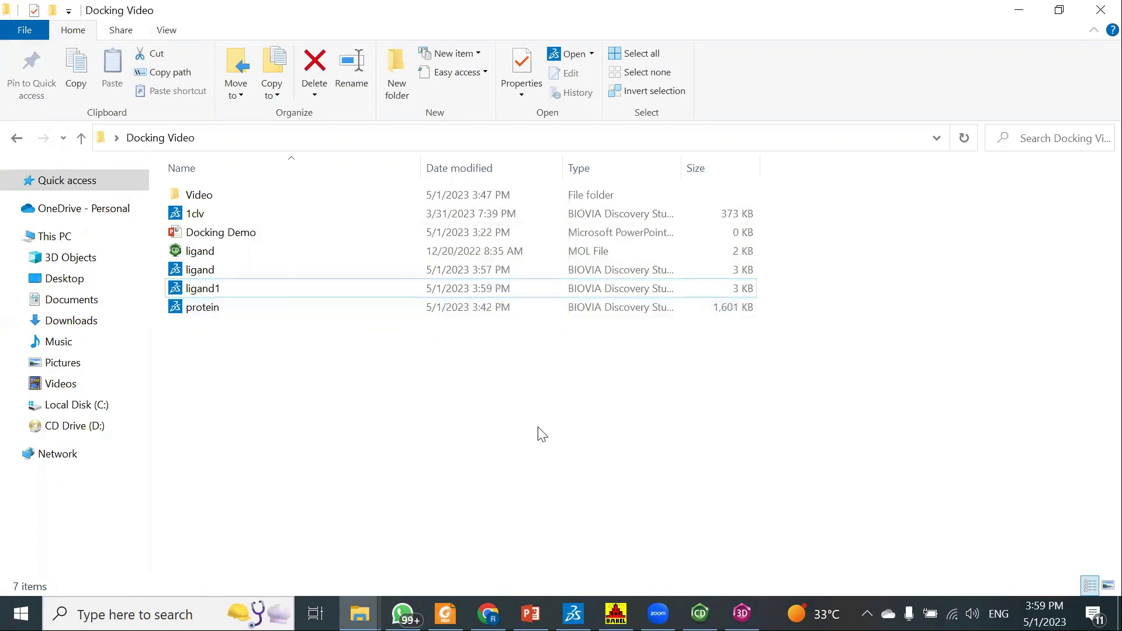